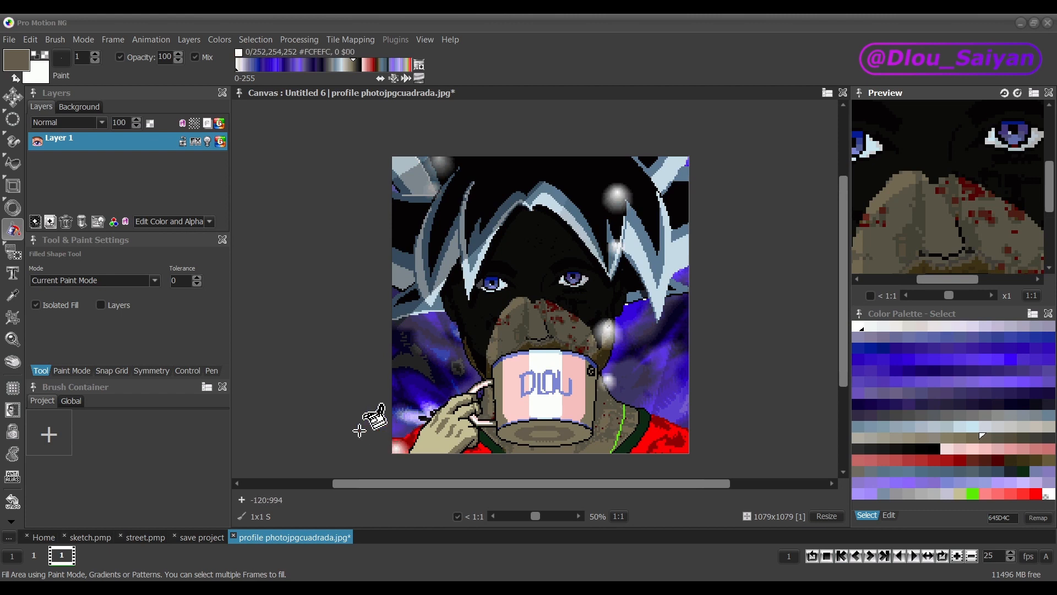
# Save the portrait project under the name Saiyan as a Pro Motion Project (*.pmp).
pyautogui.click(9, 40)
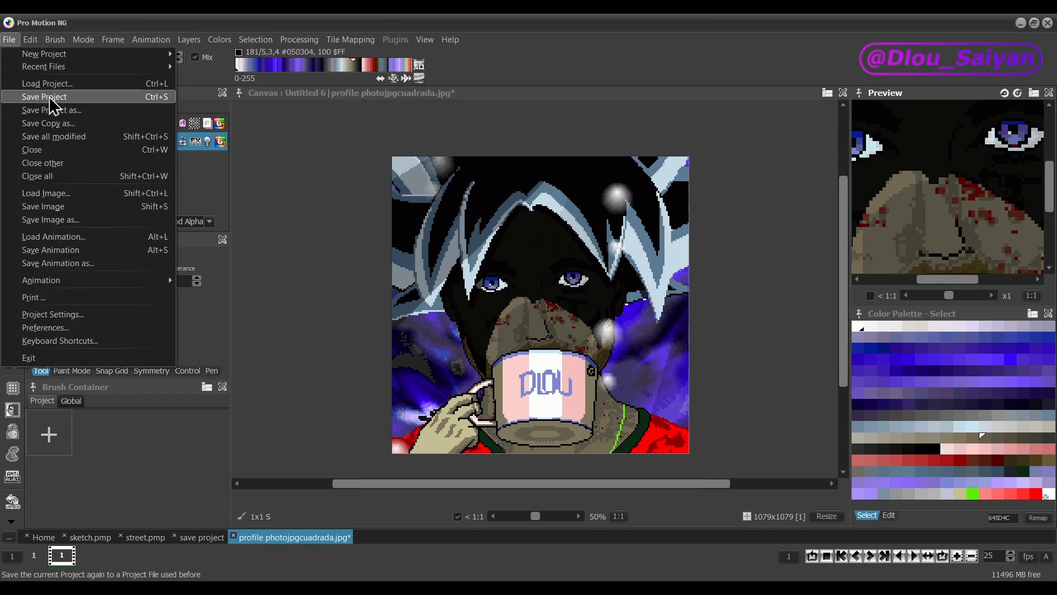
pyautogui.click(160, 97)
pyautogui.hotkey('ctrl', 's')
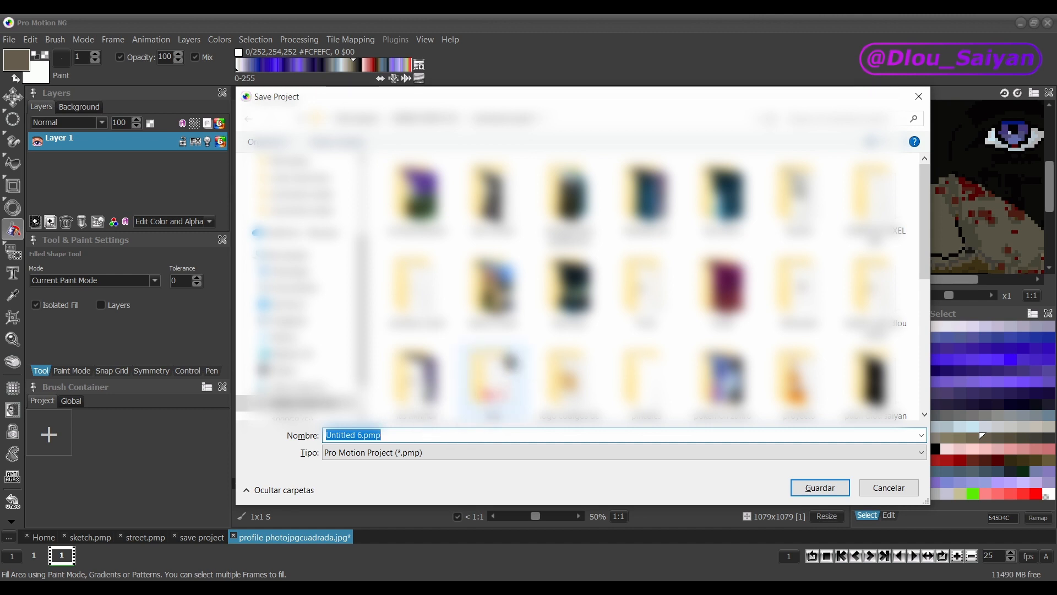
pyautogui.scroll(-5, 468, 322)
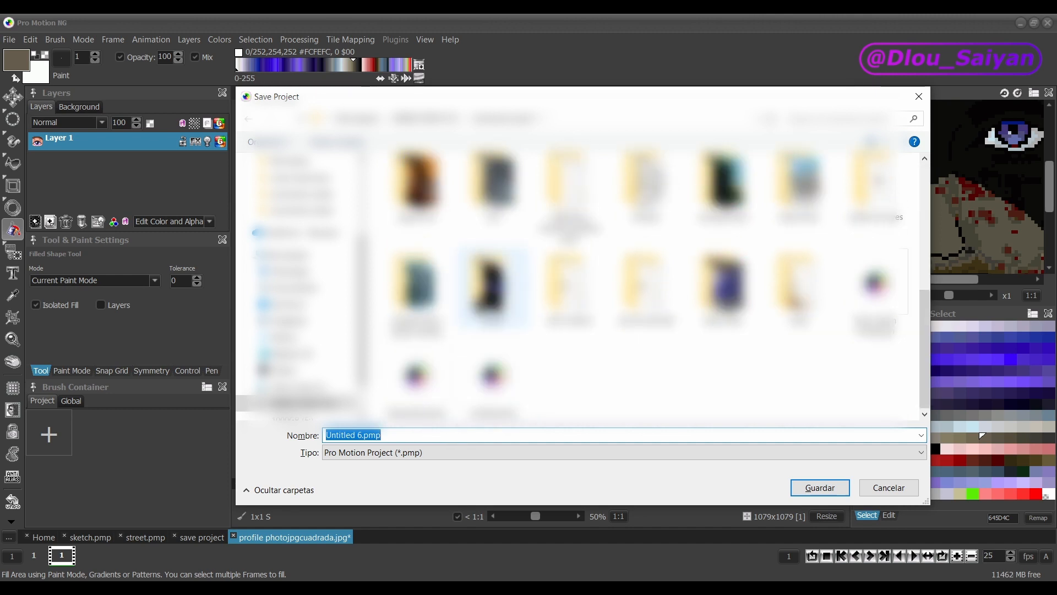
pyautogui.doubleClick(394, 437)
pyautogui.doubleClick(394, 437)
pyautogui.click(394, 437)
pyautogui.tripleClick(394, 437)
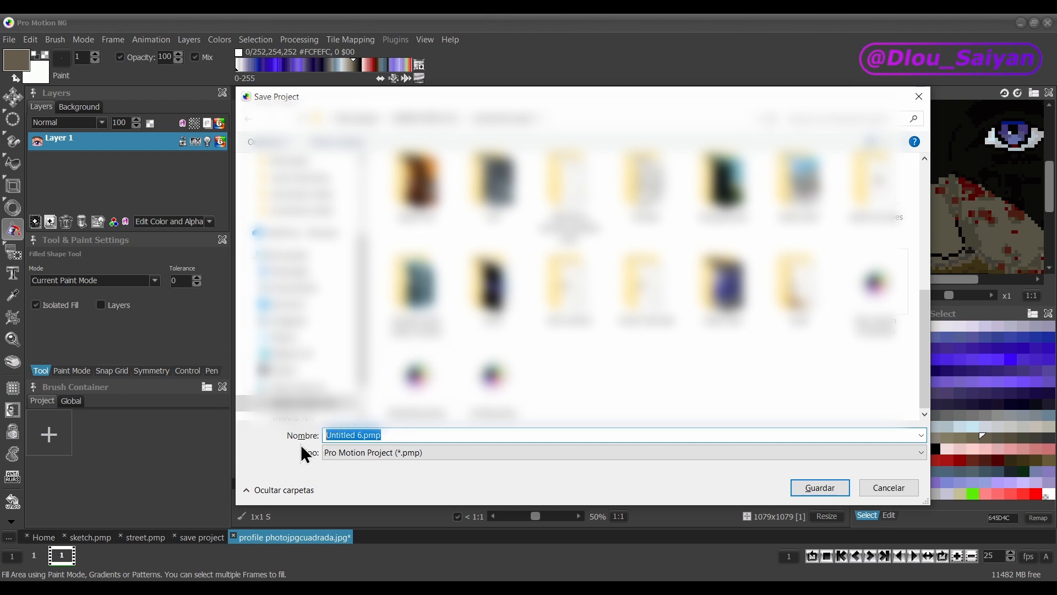
pyautogui.write('Saiyan')
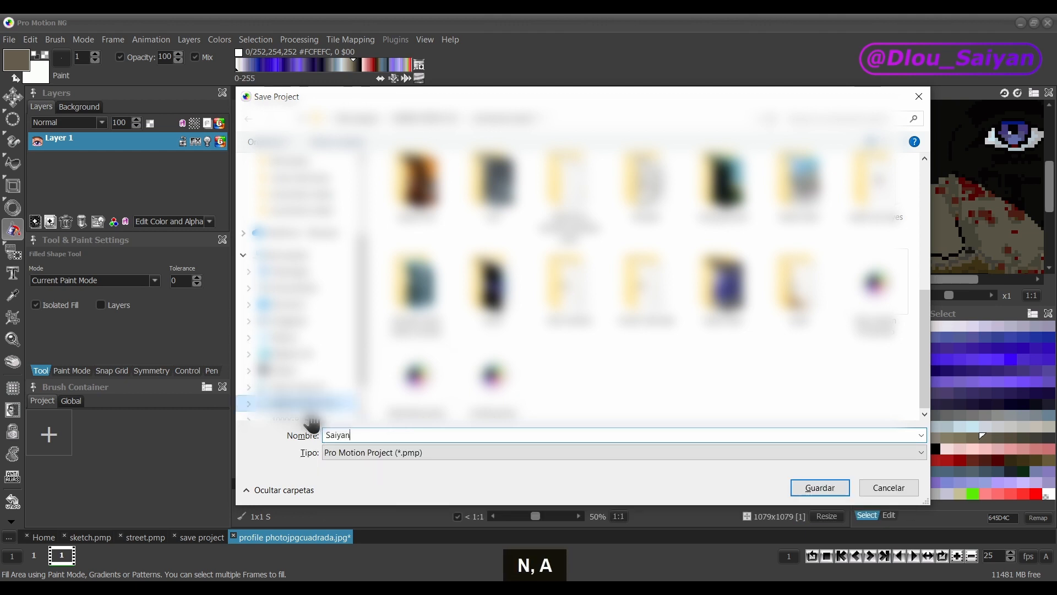
pyautogui.click(820, 489)
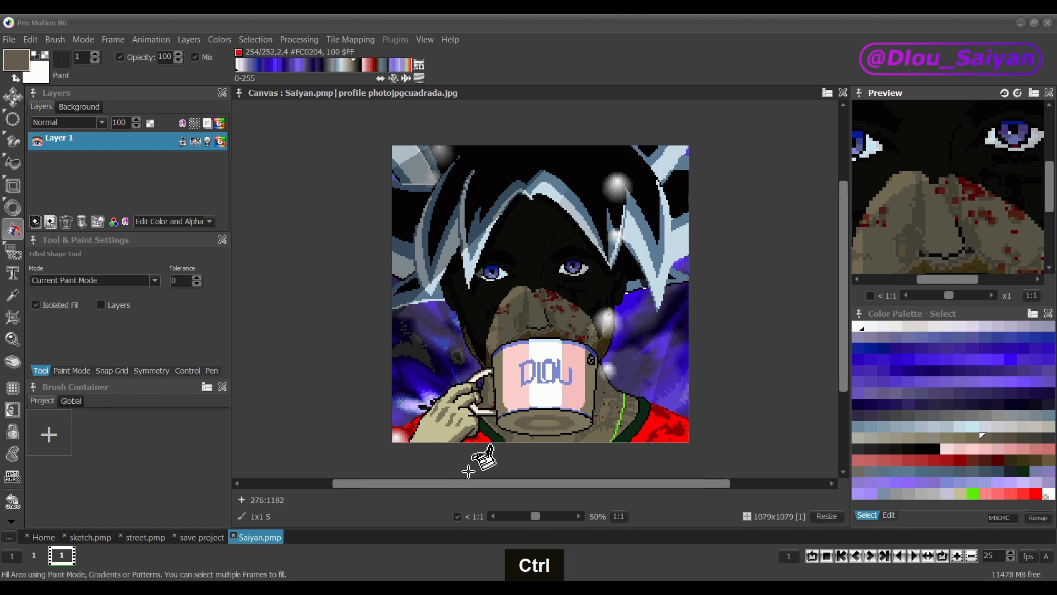
# Save the Saiyan project again, and save all modified projects while street.pmp is open.
pyautogui.hotkey('ctrl', 's')
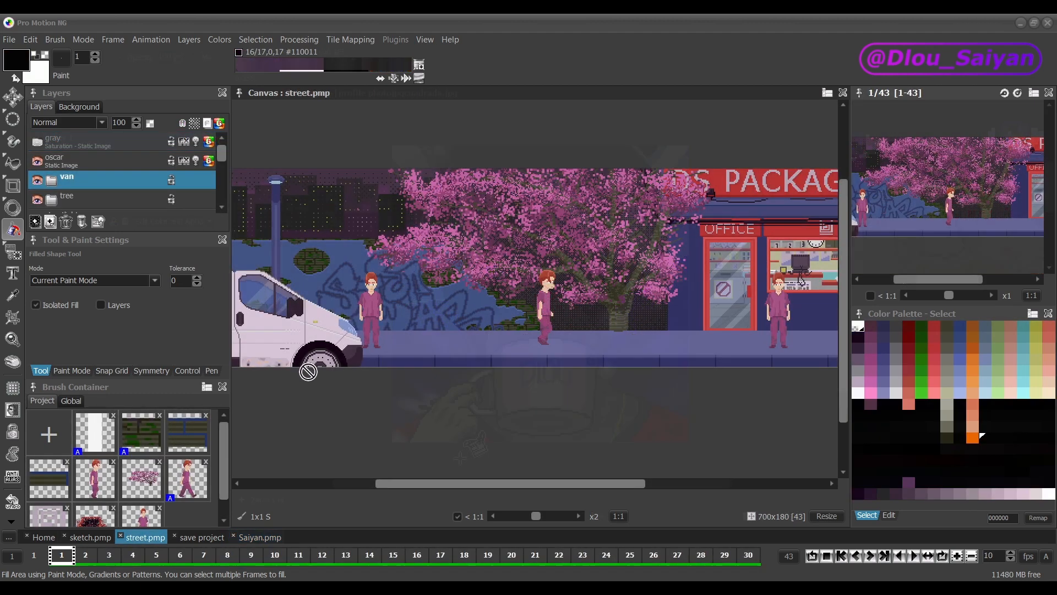
pyautogui.click(9, 40)
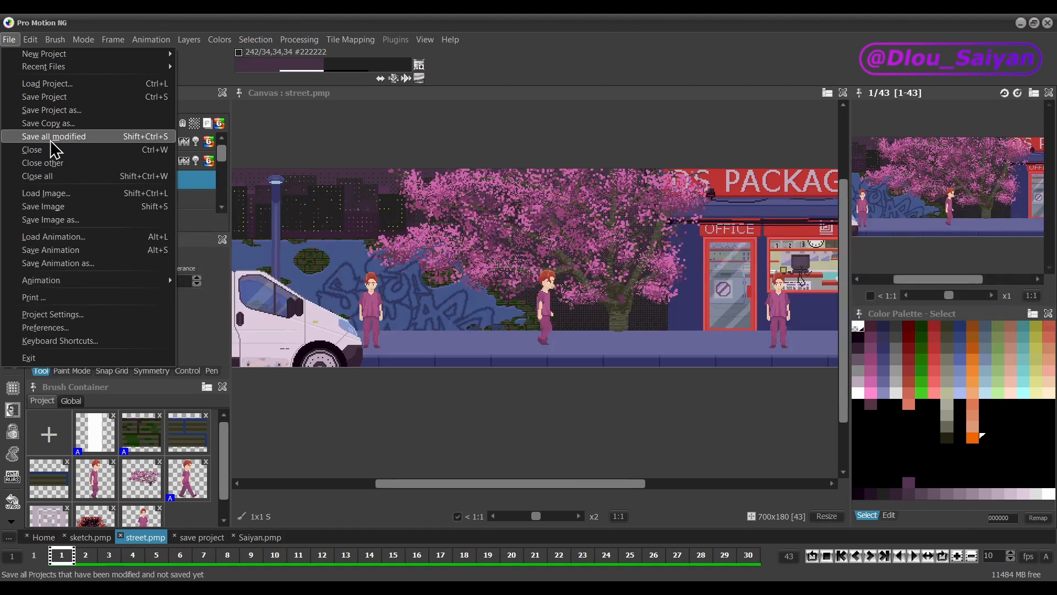
pyautogui.click(51, 138)
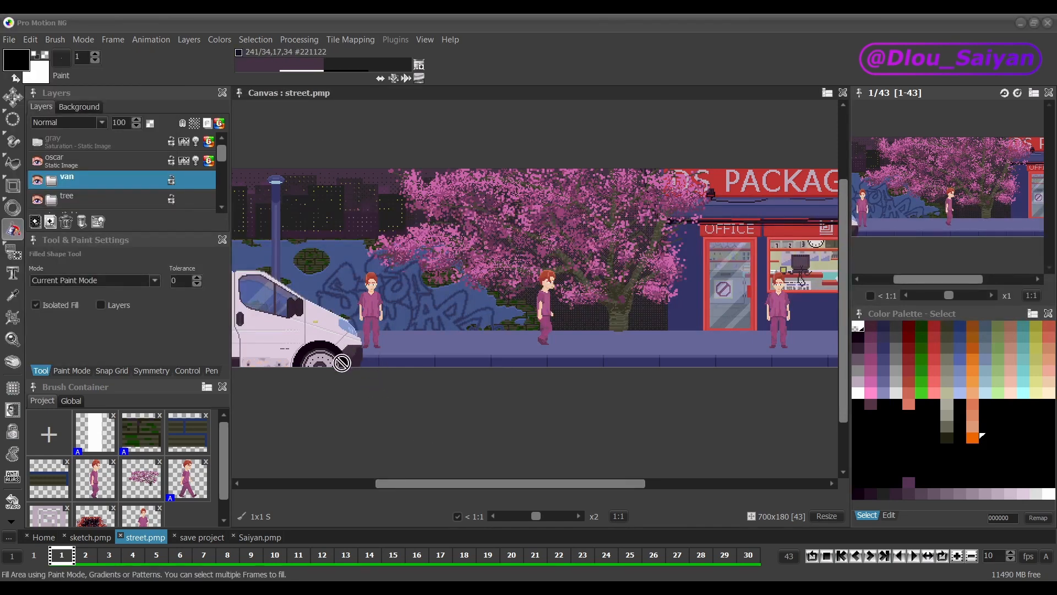
# Start saving the street scene as an image and browse to the Normal Girl\normal girl sprite\room\promotion street folder.
pyautogui.click(10, 40)
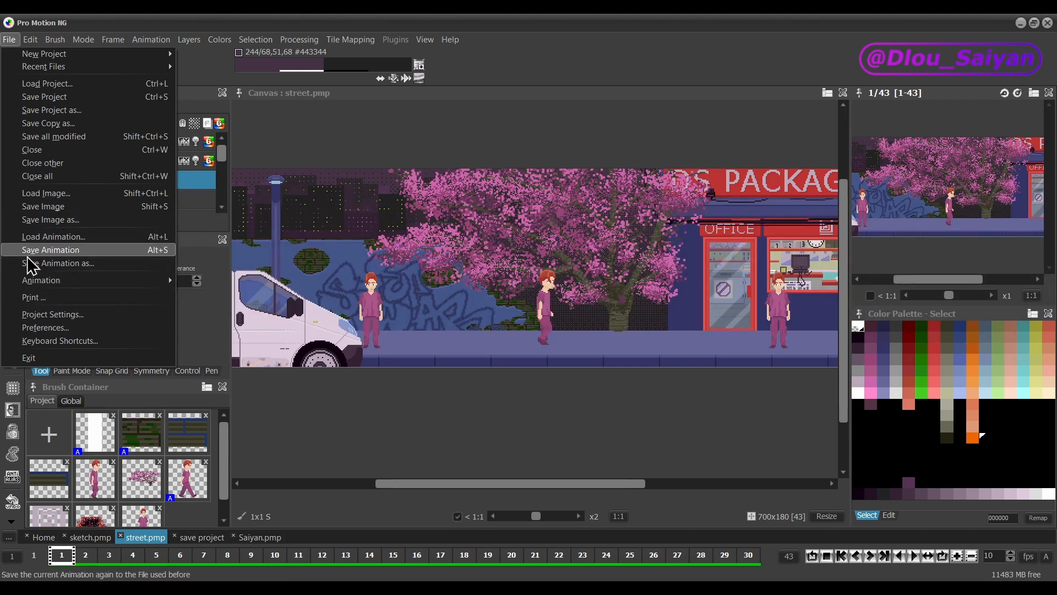
pyautogui.click(55, 207)
pyautogui.click(160, 78)
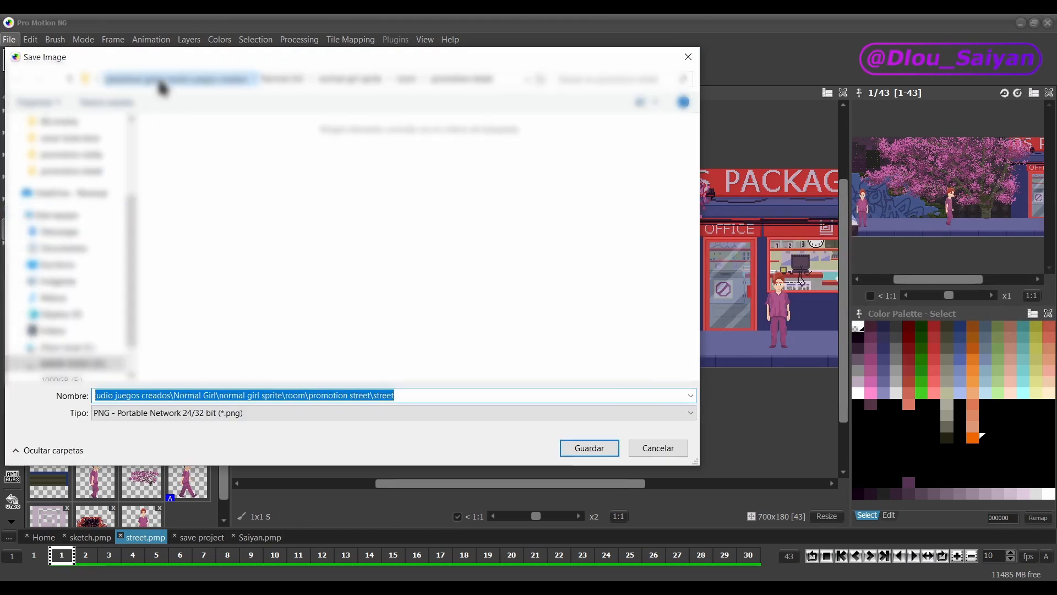
pyautogui.doubleClick(179, 161)
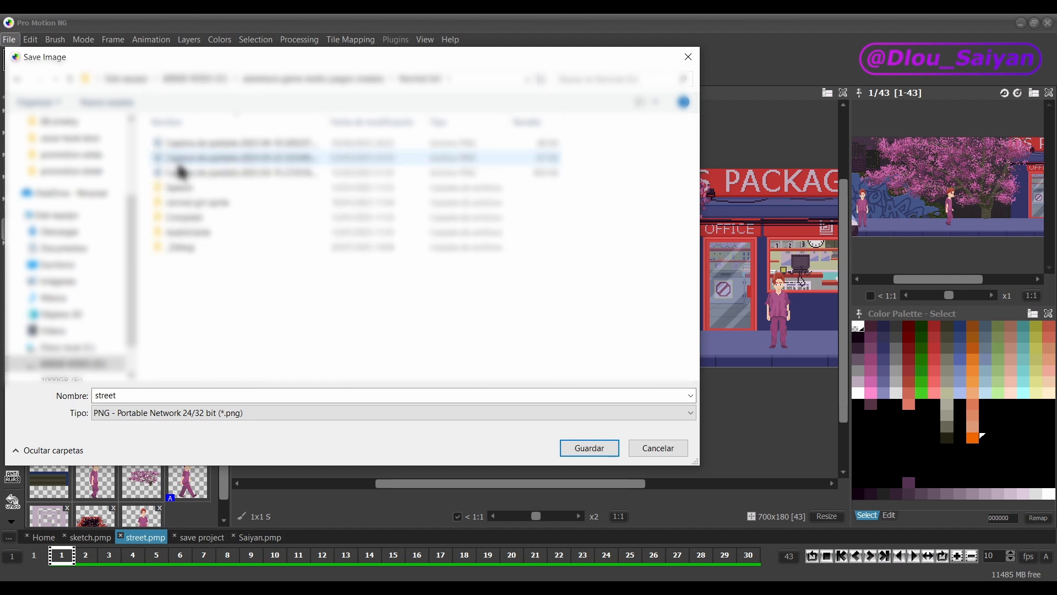
pyautogui.doubleClick(209, 203)
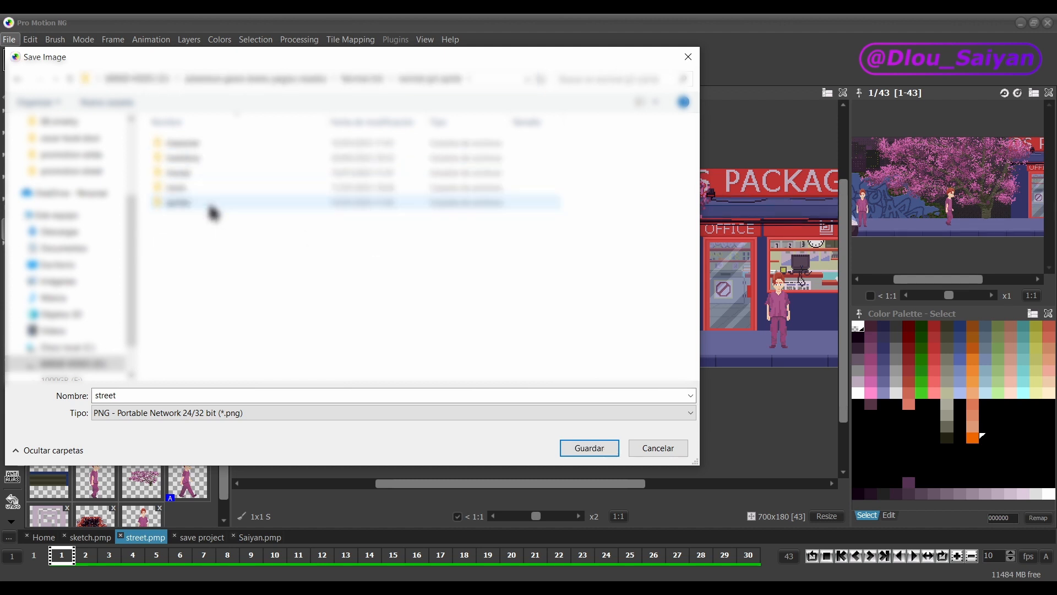
pyautogui.doubleClick(209, 202)
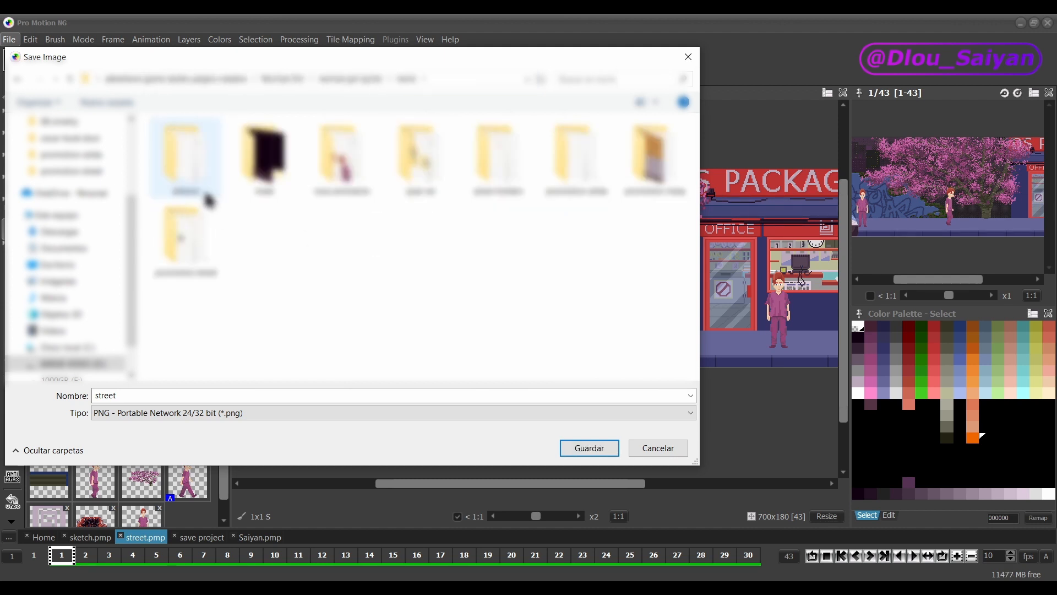
pyautogui.doubleClick(217, 244)
# Name the image file "delete me", choose the JPG - JPEG Image format and proceed to the export settings.
pyautogui.doubleClick(168, 396)
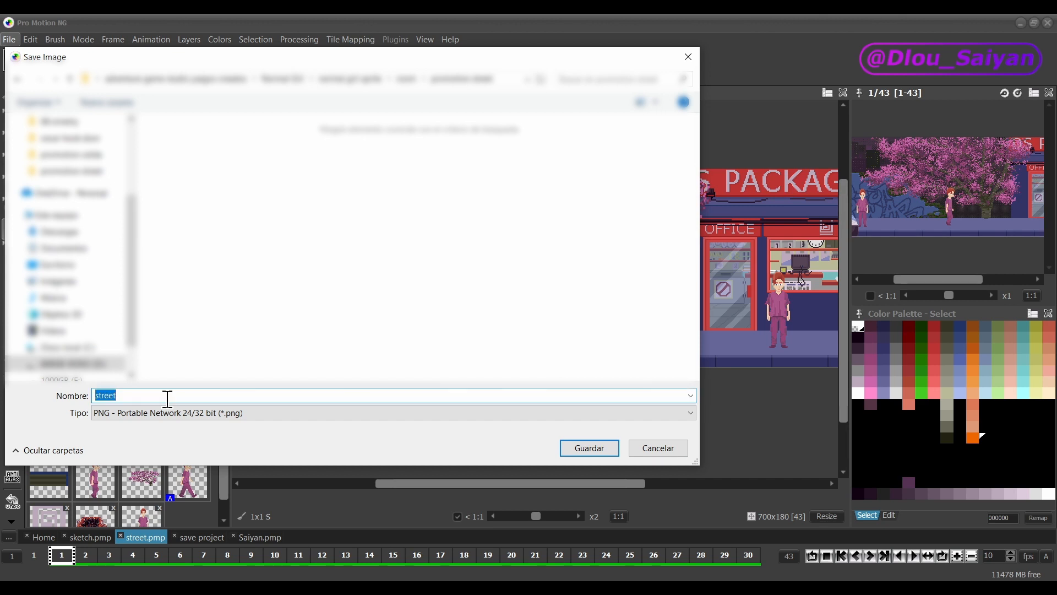
pyautogui.write('delete')
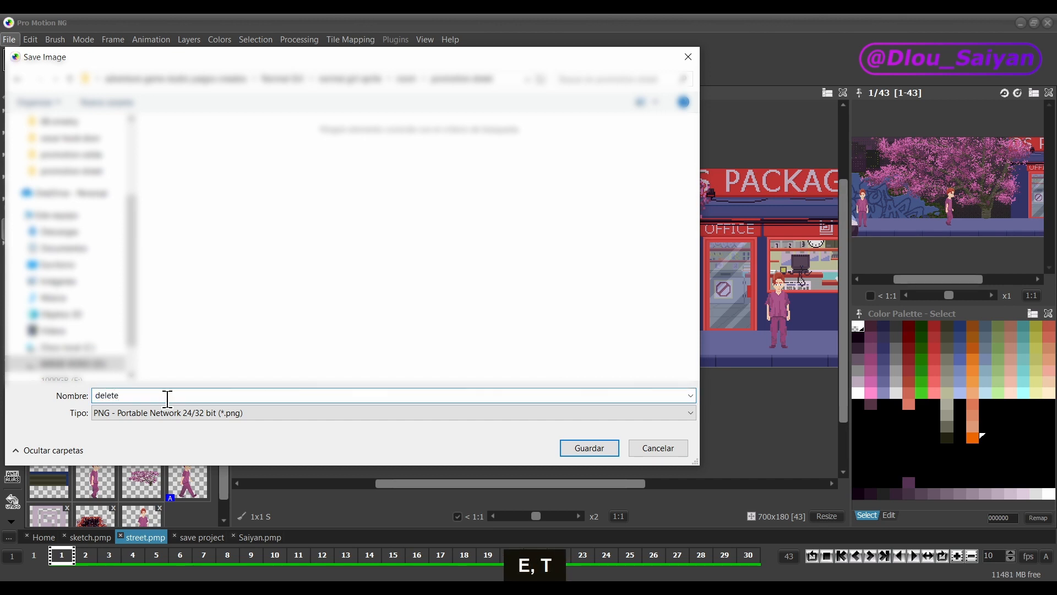
pyautogui.write(' me')
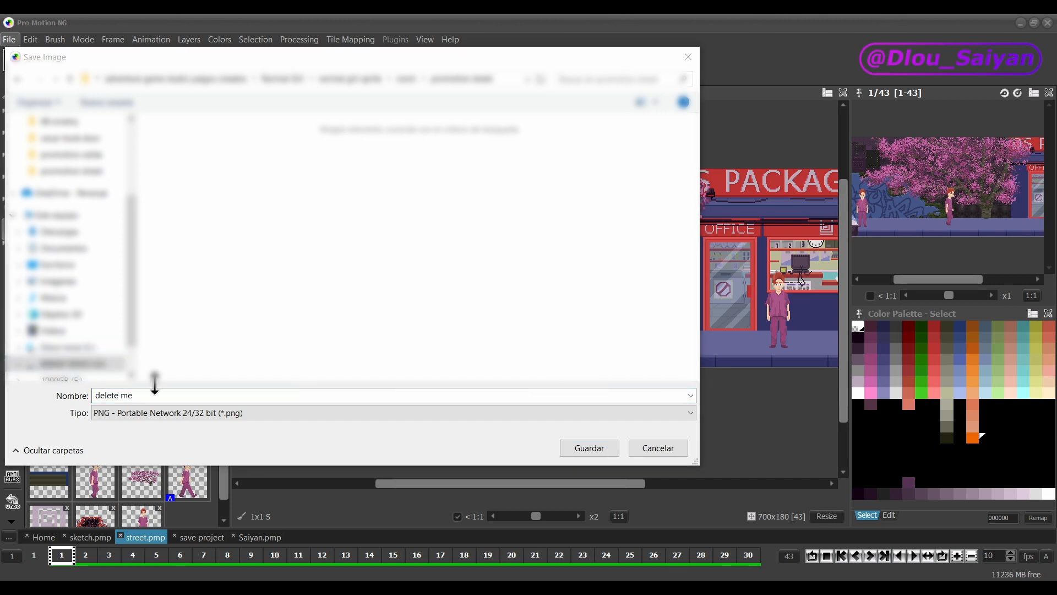
pyautogui.click(301, 415)
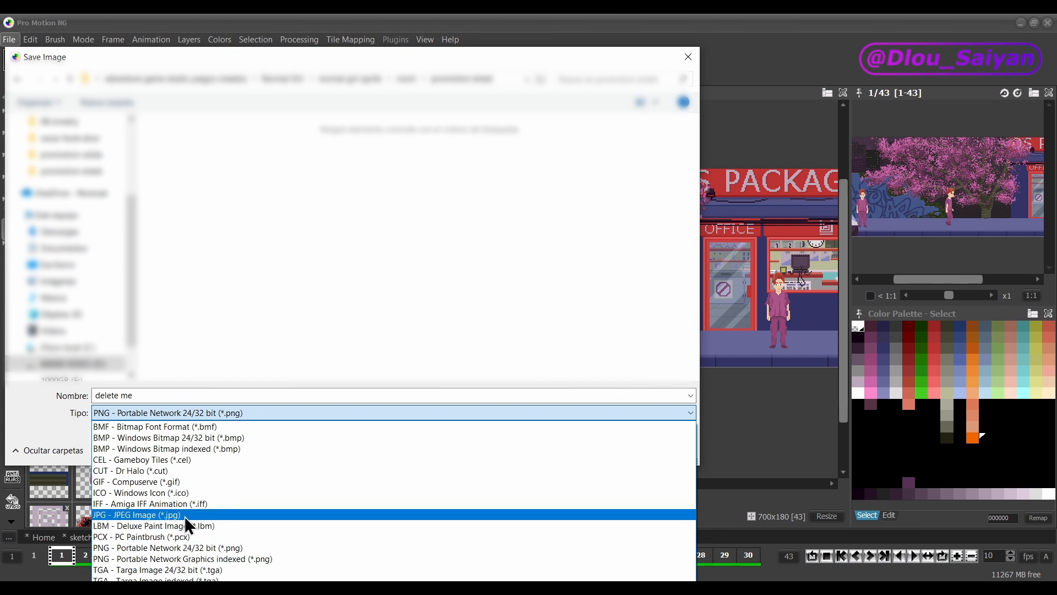
pyautogui.click(143, 515)
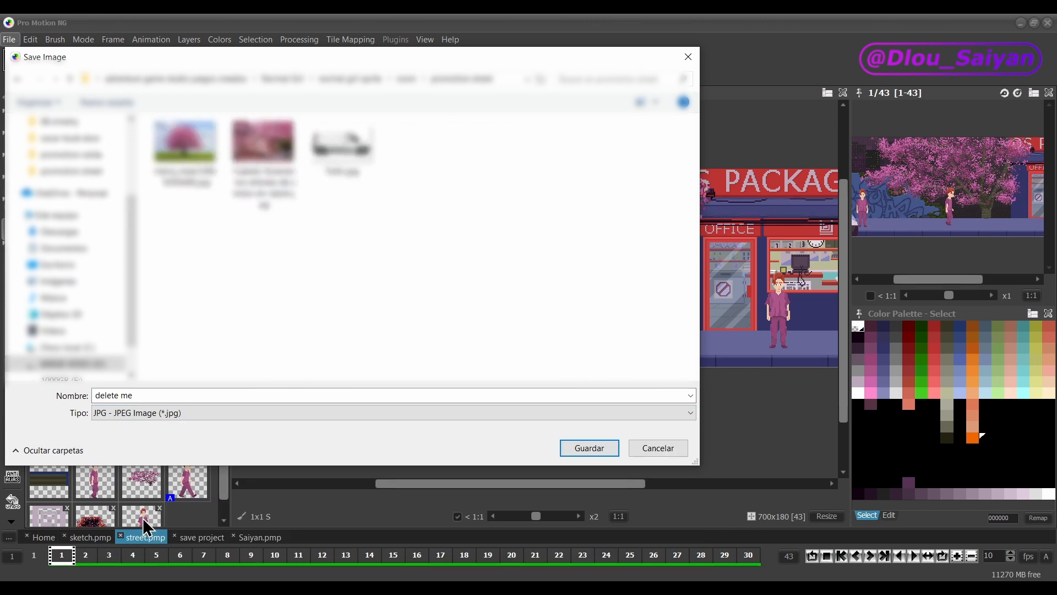
pyautogui.click(589, 448)
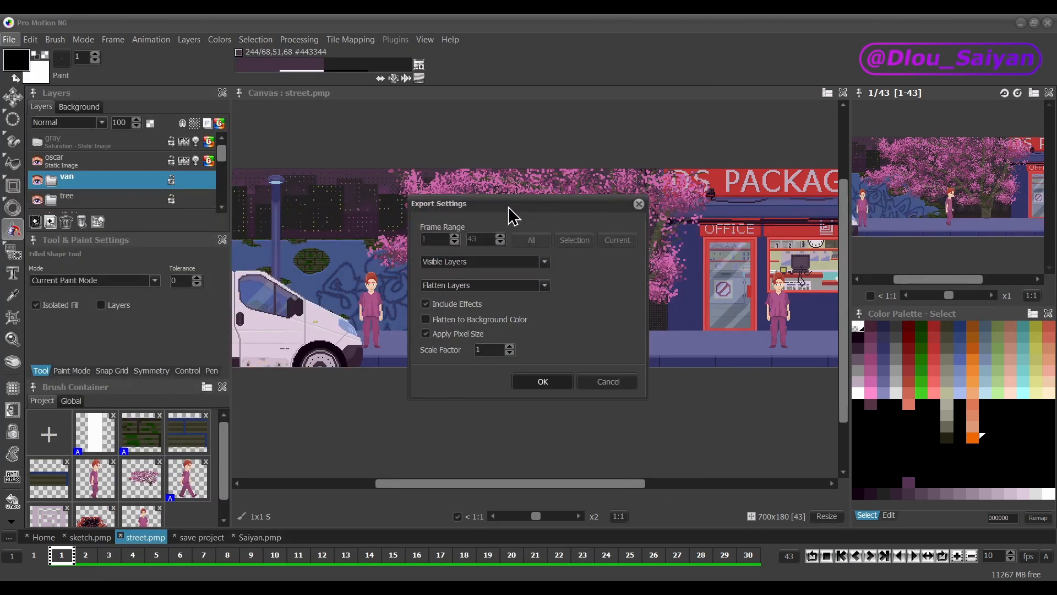
# Export the street image with Visible Layers, Flatten Layers and Flatten to Background Color enabled.
pyautogui.moveTo(512, 215); pyautogui.dragTo(457, 244)
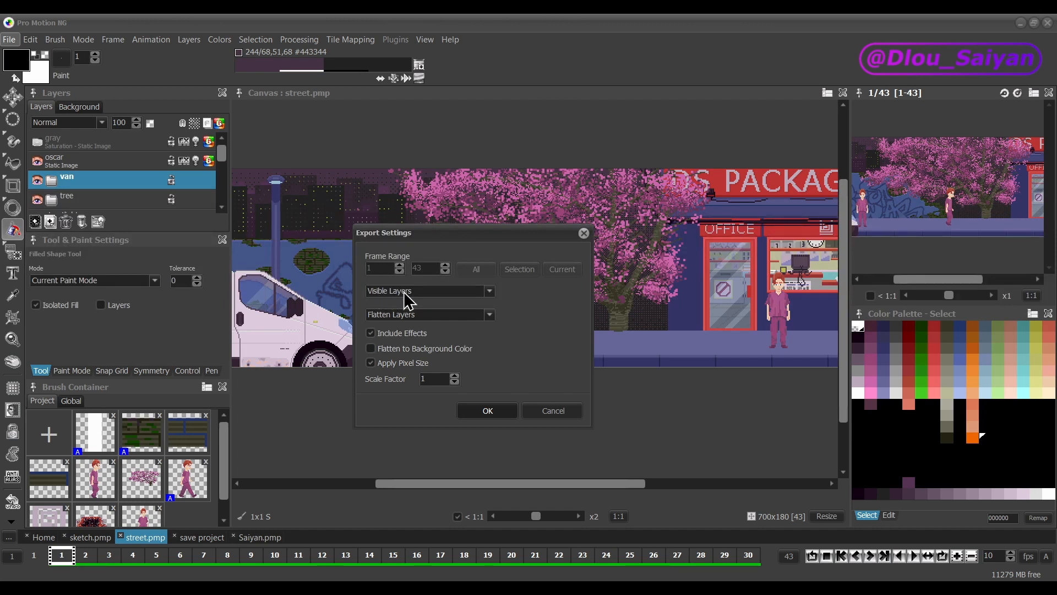
pyautogui.click(434, 294)
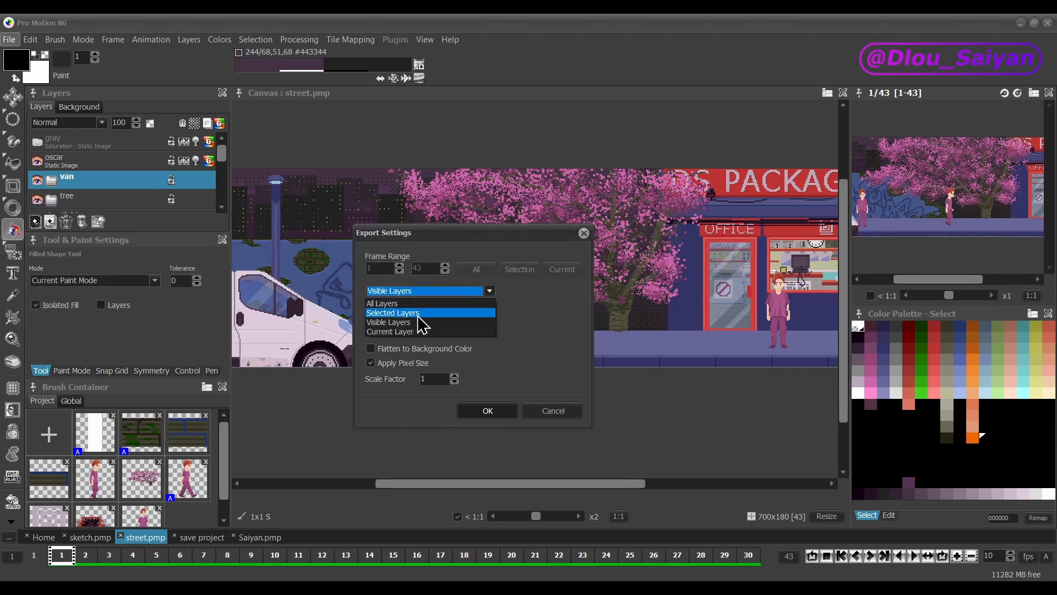
pyautogui.click(391, 324)
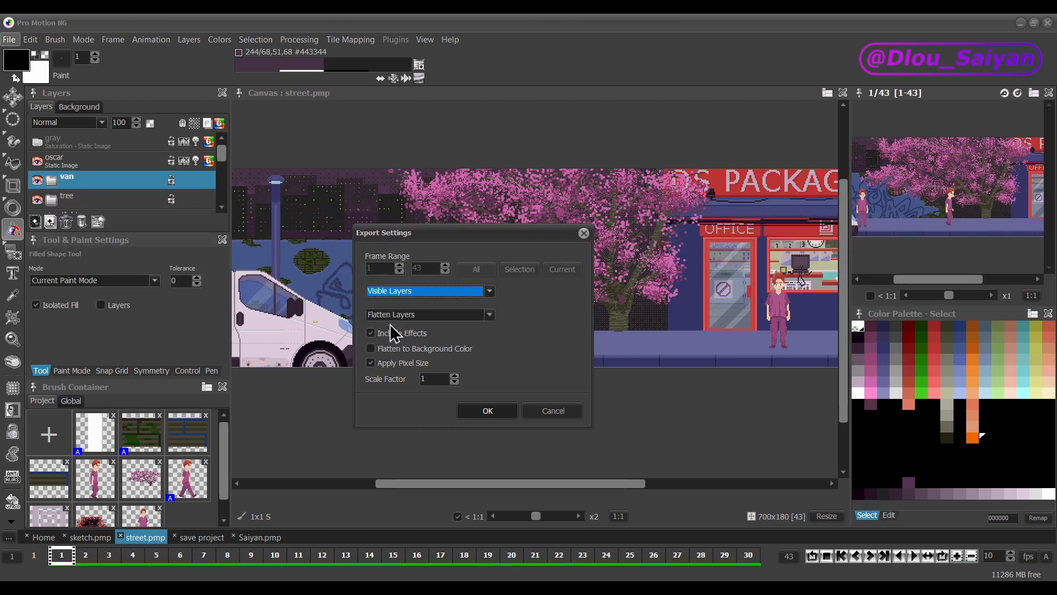
pyautogui.click(428, 324)
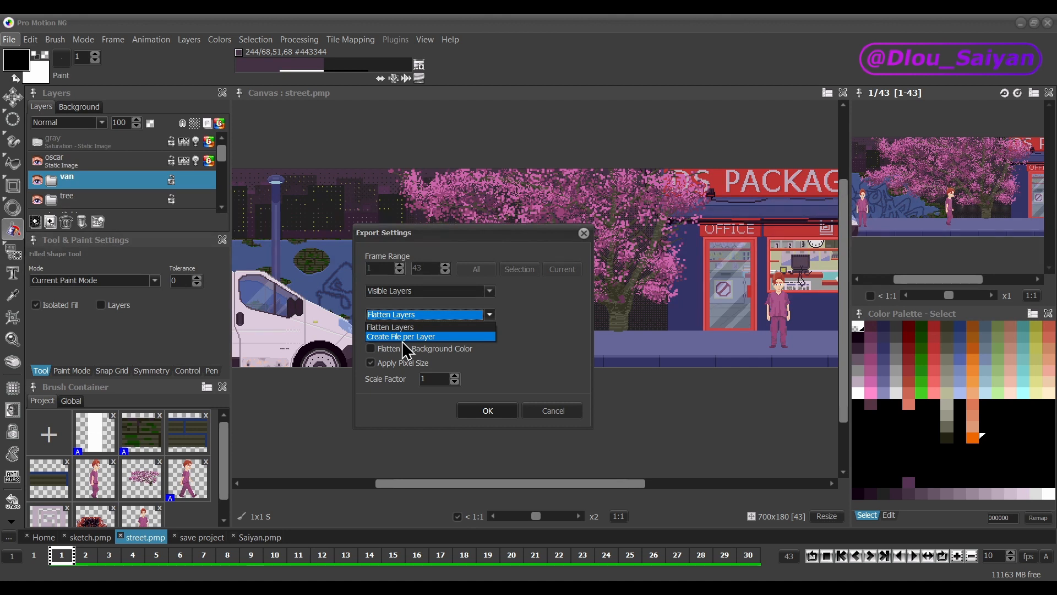
pyautogui.click(533, 358)
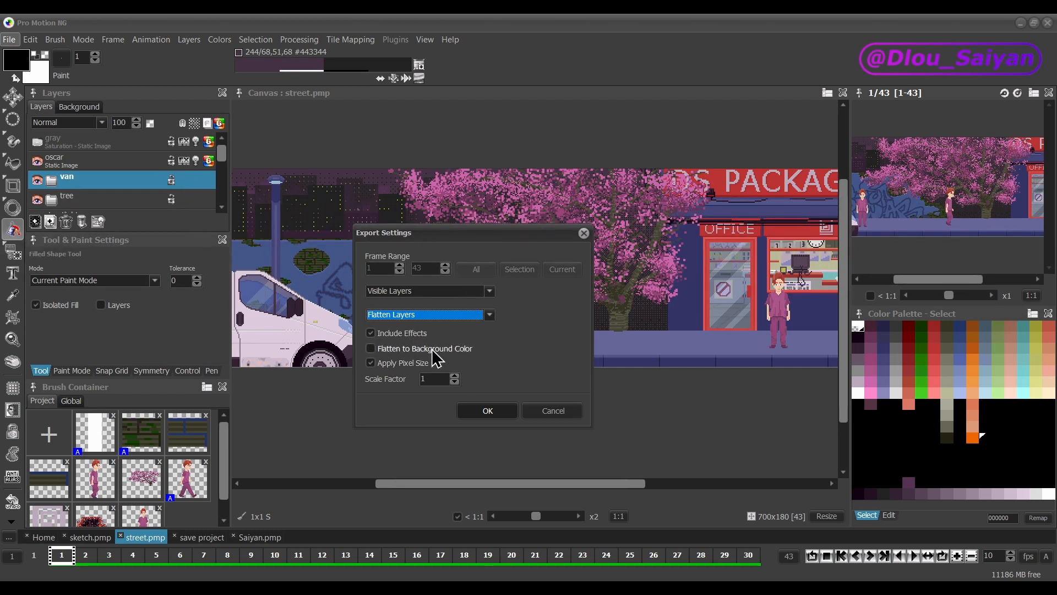
pyautogui.click(370, 348)
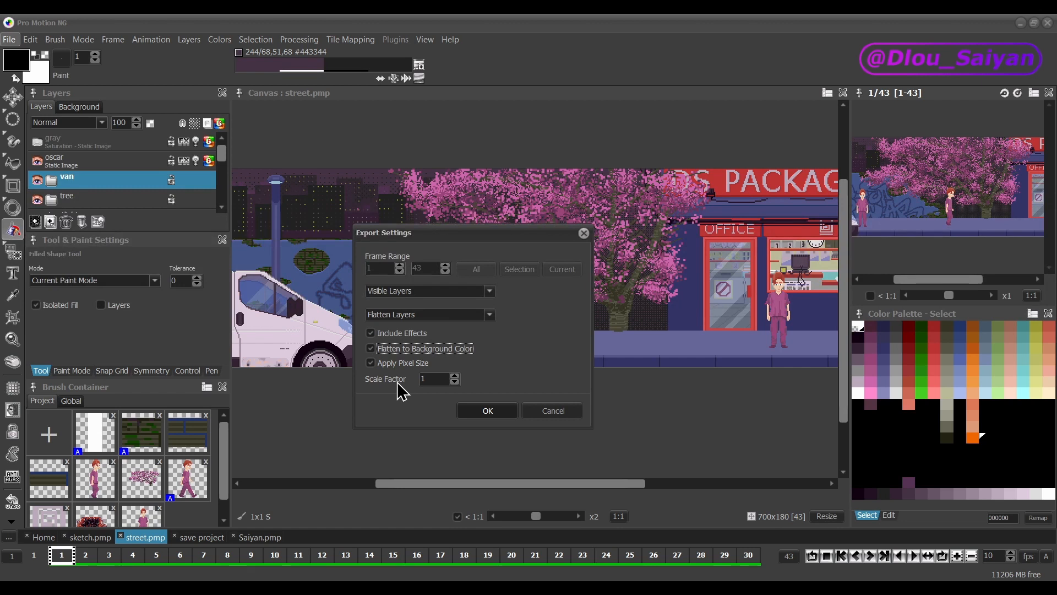
pyautogui.click(397, 383)
pyautogui.click(492, 410)
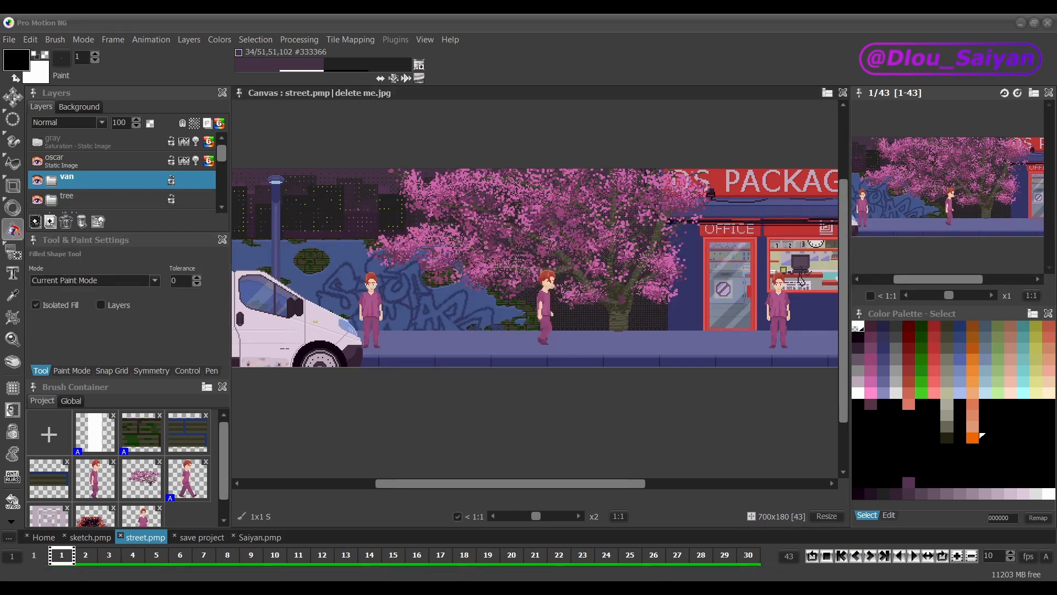
# Switch to the sketch.pmp project and hide its background layer folder.
pyautogui.scroll(1, 402, 358)
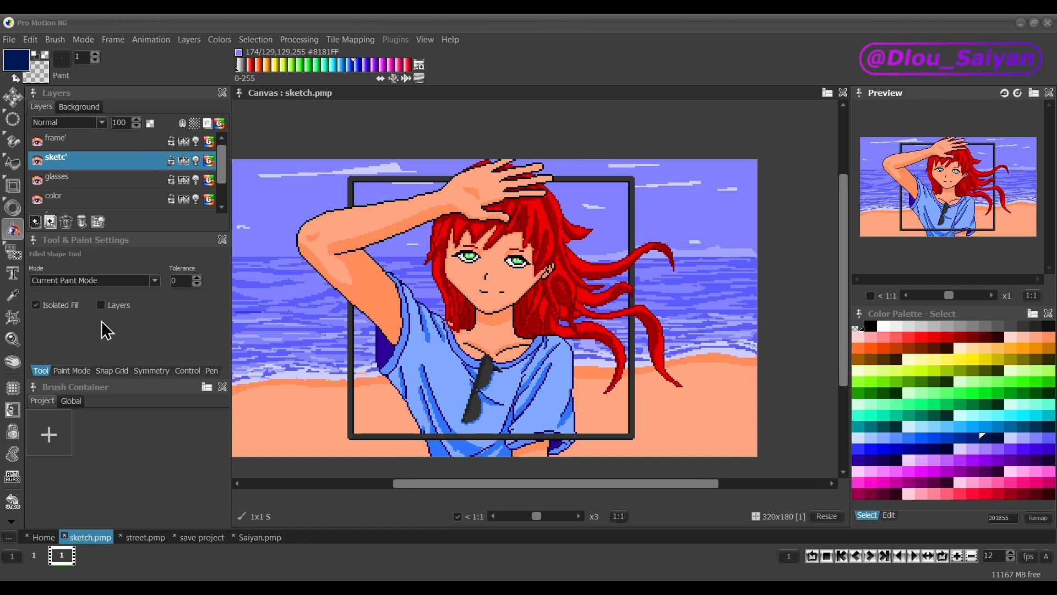
pyautogui.scroll(-3, 84, 160)
pyautogui.click(39, 204)
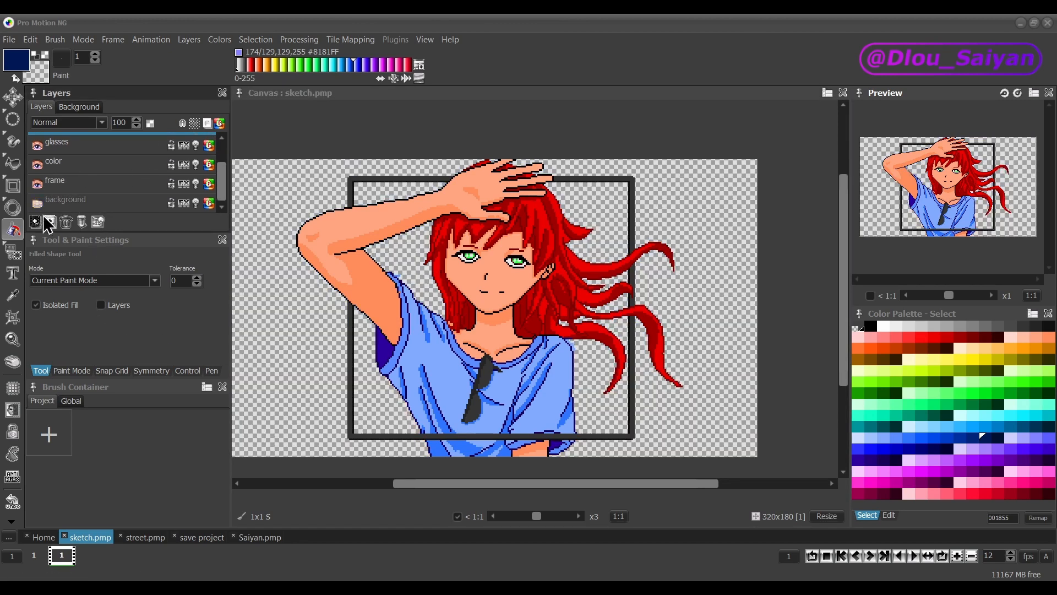
# Replace the sketch's transparency pattern with the solid red background color BF0D0D.
pyautogui.scroll(1, 61, 213)
pyautogui.click(76, 108)
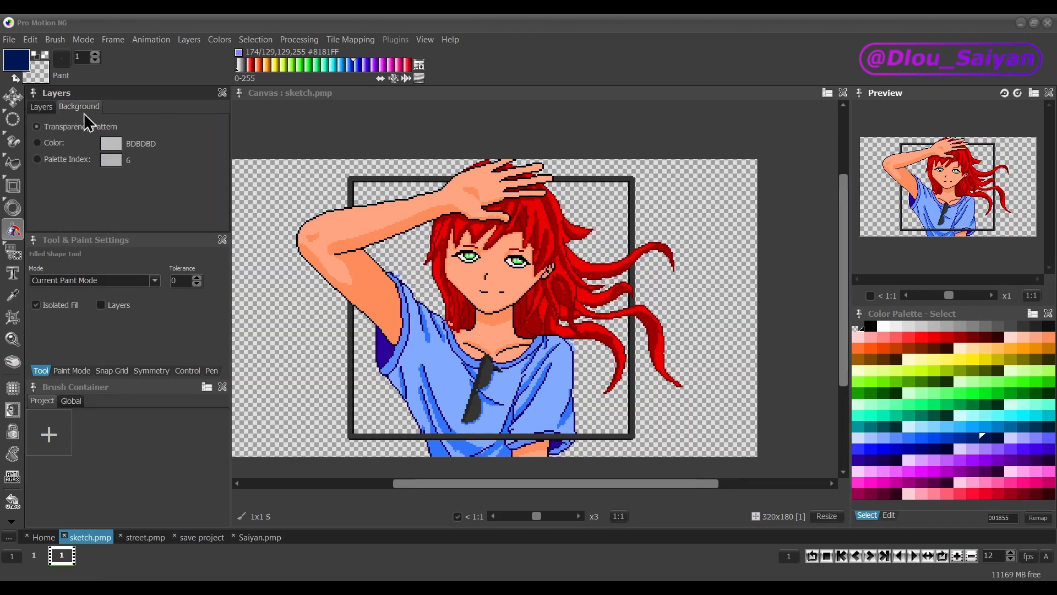
pyautogui.click(37, 143)
pyautogui.click(110, 144)
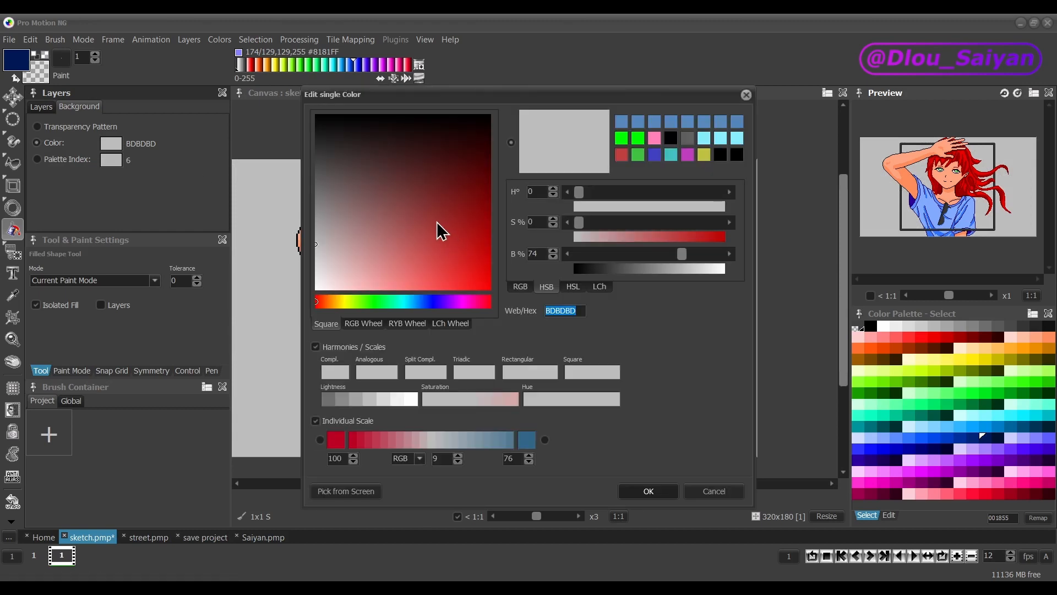
pyautogui.moveTo(437, 229); pyautogui.dragTo(472, 264)
pyautogui.click(643, 491)
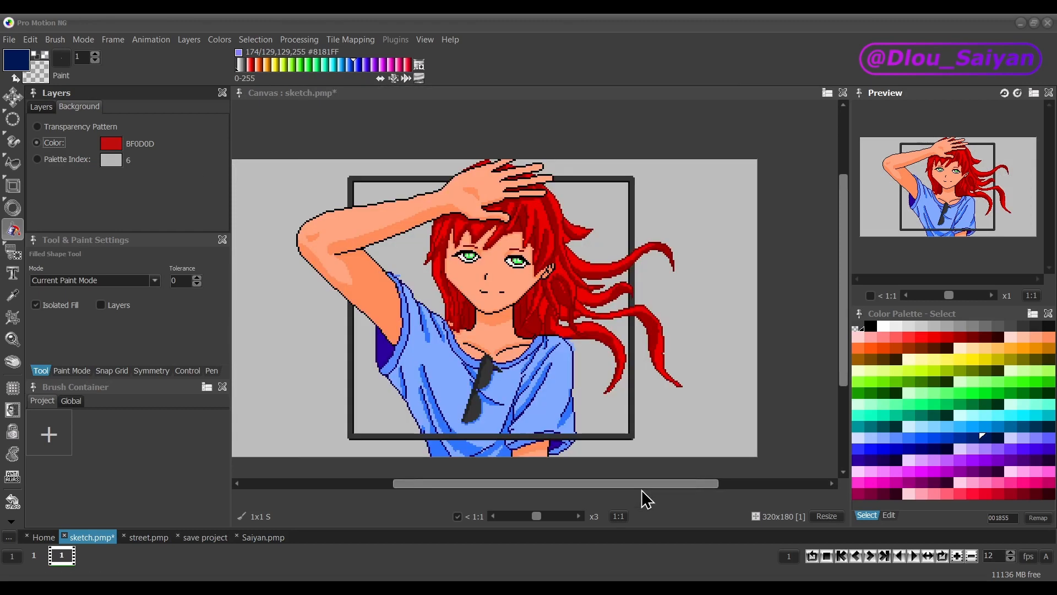
# Export the sketch as a PNG - Portable Network 24/32 bit image with Flatten to Background Color disabled.
pyautogui.click(9, 41)
pyautogui.click(52, 207)
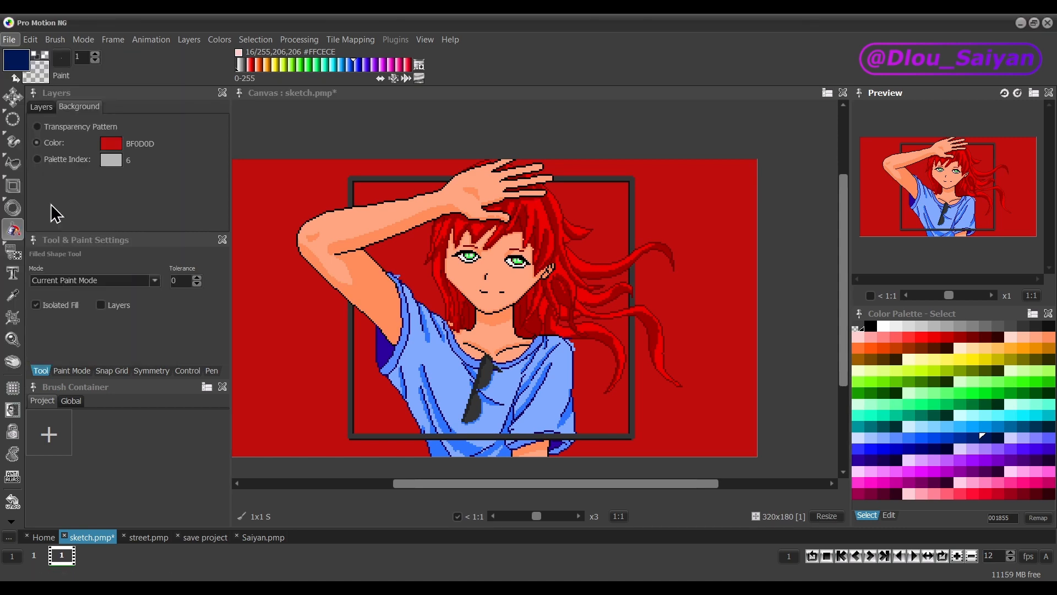
pyautogui.click(214, 414)
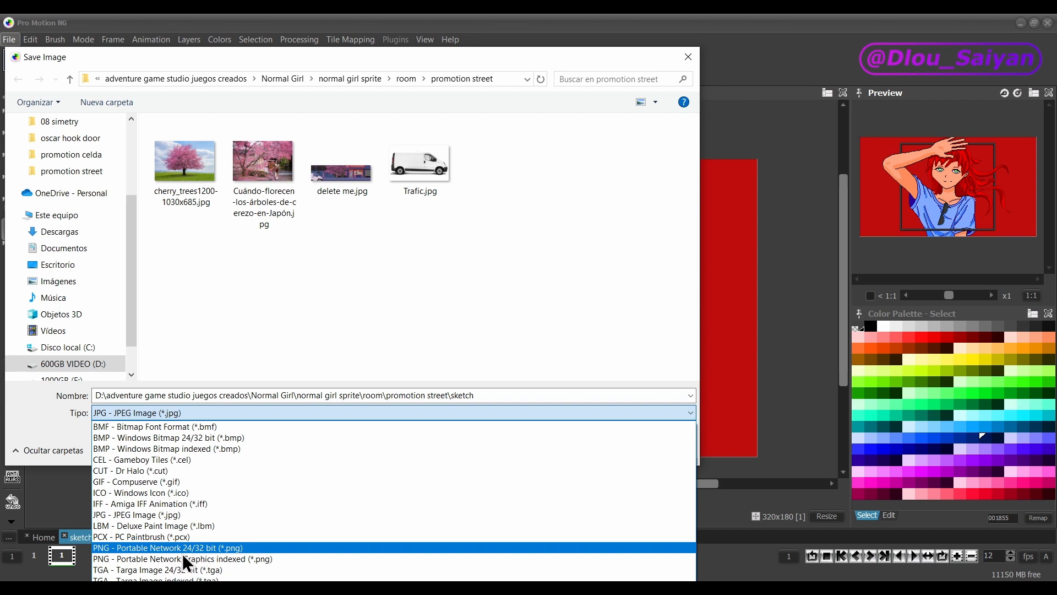
pyautogui.click(147, 549)
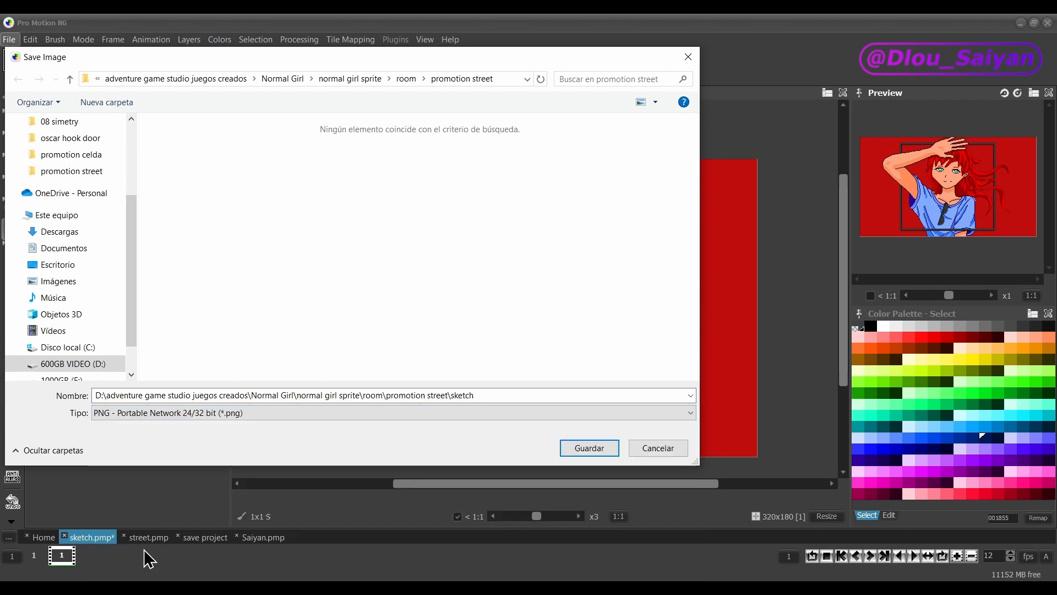
pyautogui.click(595, 452)
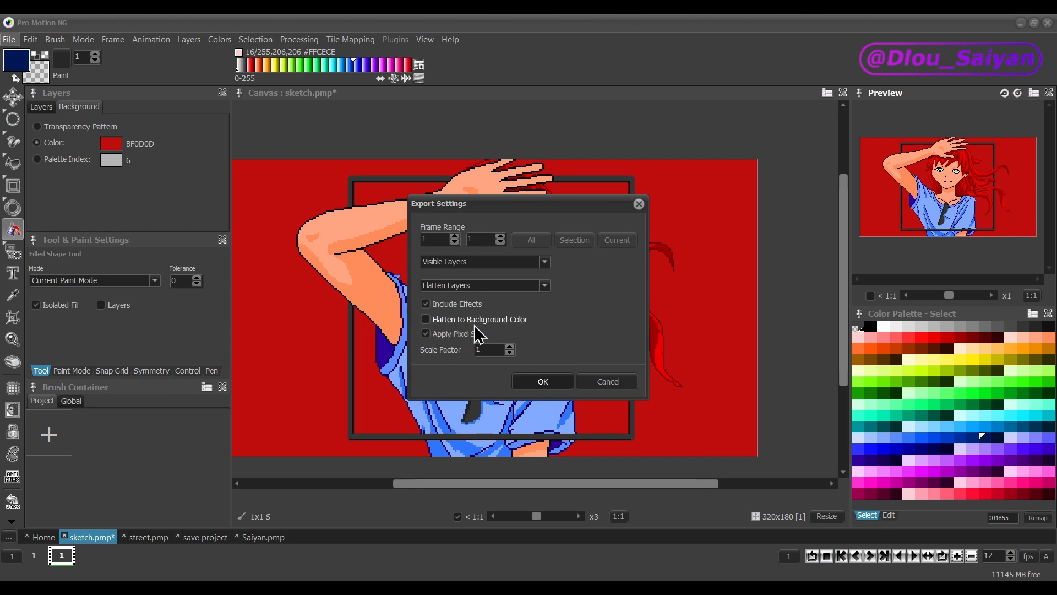
pyautogui.click(542, 382)
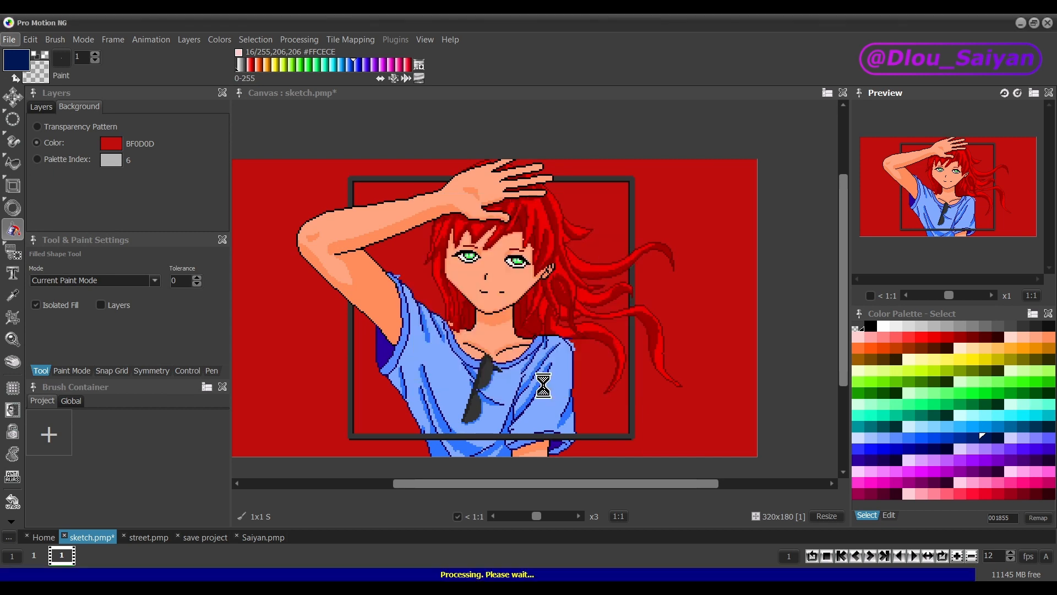
# View the exported sketch.png from the promotion street folder to check its background, and close the image.
pyautogui.moveTo(1054, 63); pyautogui.dragTo(814, 58)
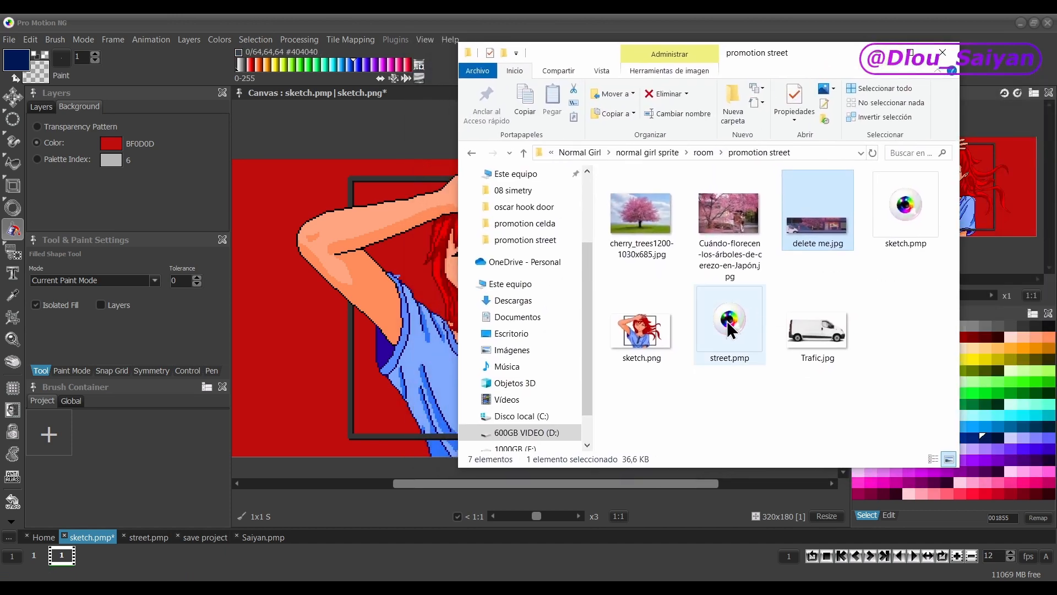
pyautogui.doubleClick(641, 344)
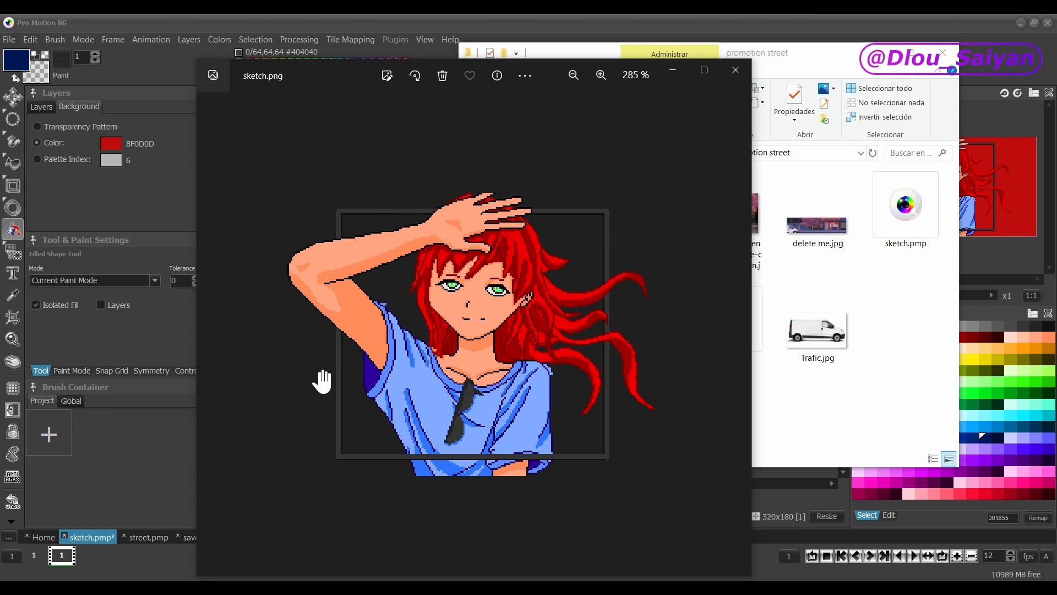
pyautogui.click(737, 73)
# Export the sketch under the new name "sketch 2.png" with Flatten to Background Color enabled.
pyautogui.click(9, 39)
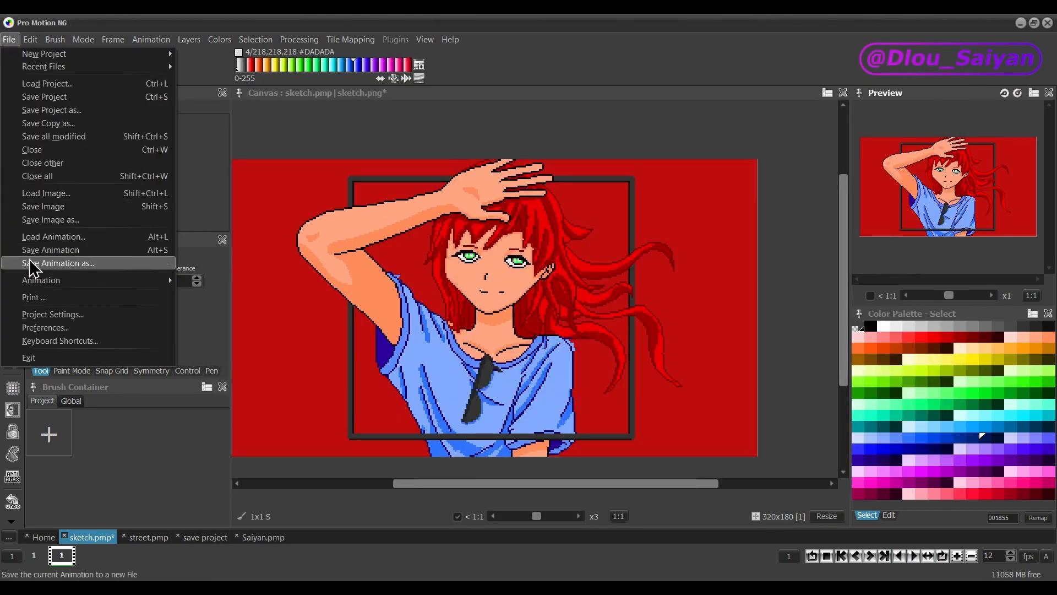
pyautogui.click(53, 219)
pyautogui.click(128, 395)
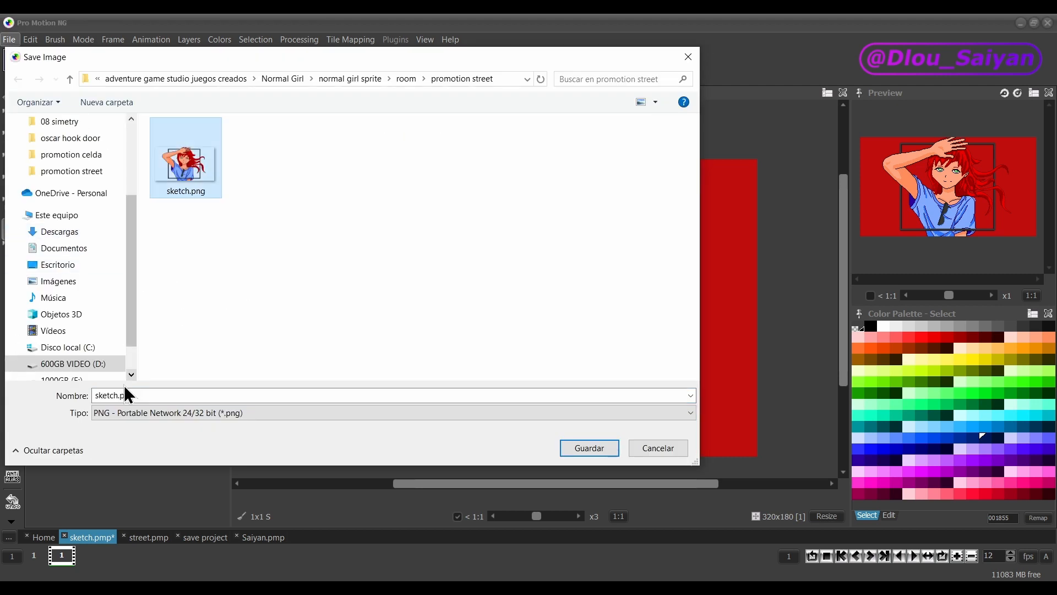
pyautogui.click(127, 395)
pyautogui.click(116, 395)
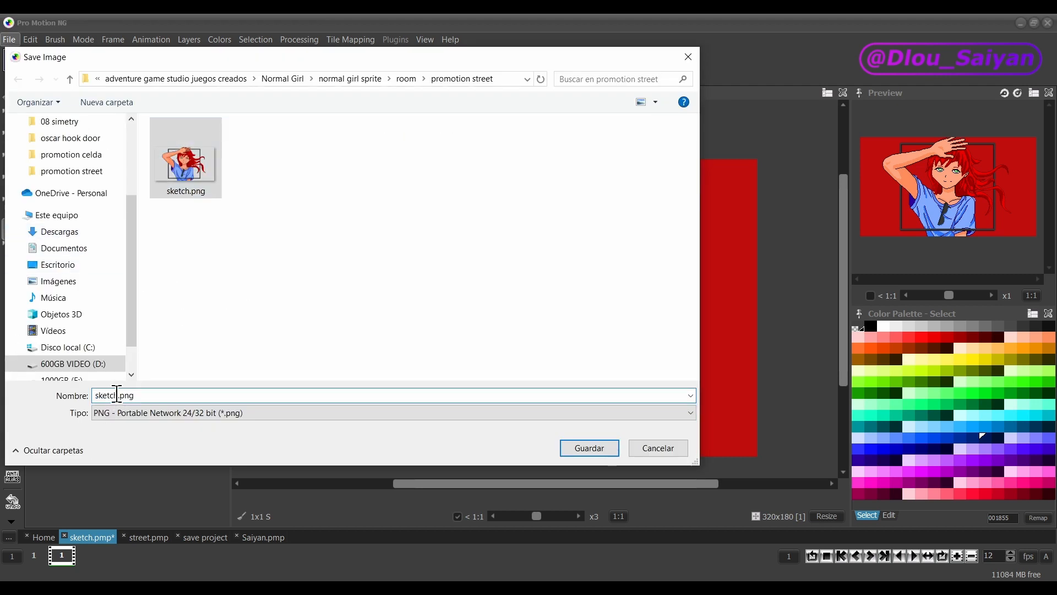
pyautogui.press('BackSpace')
pyautogui.write('2')
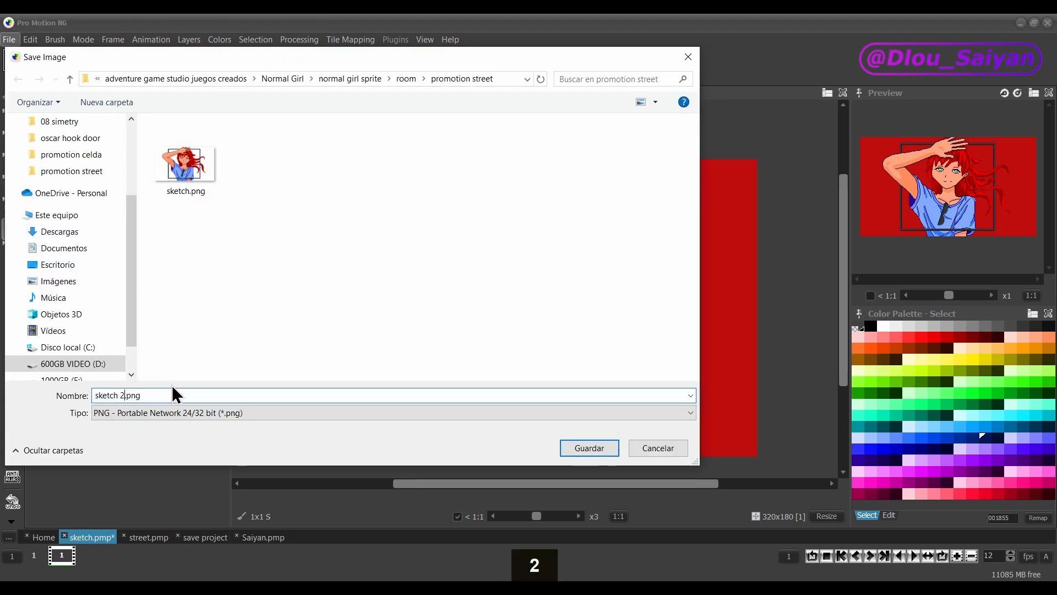
pyautogui.click(576, 449)
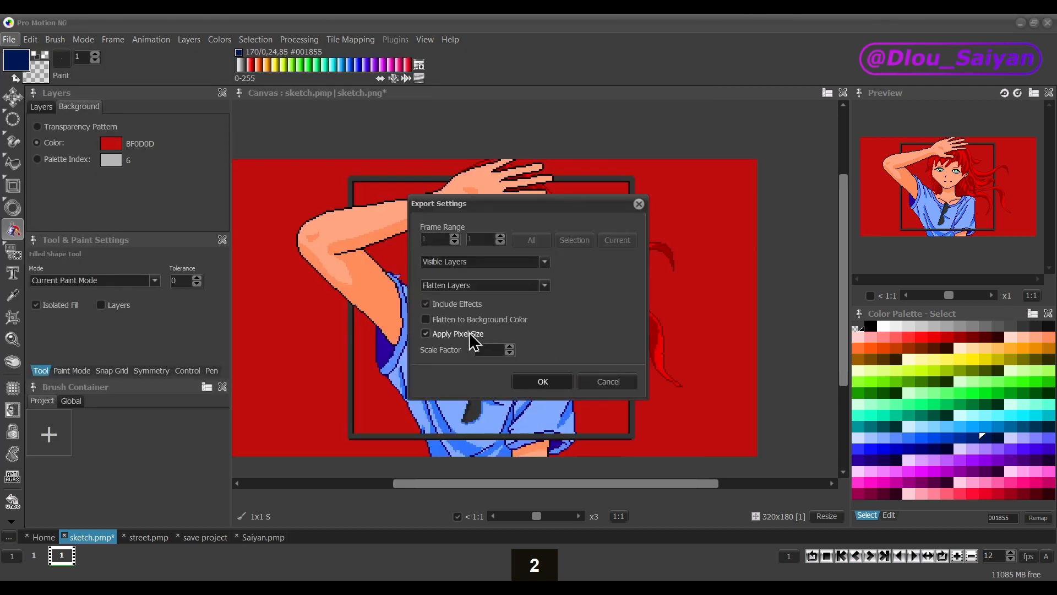
pyautogui.click(428, 321)
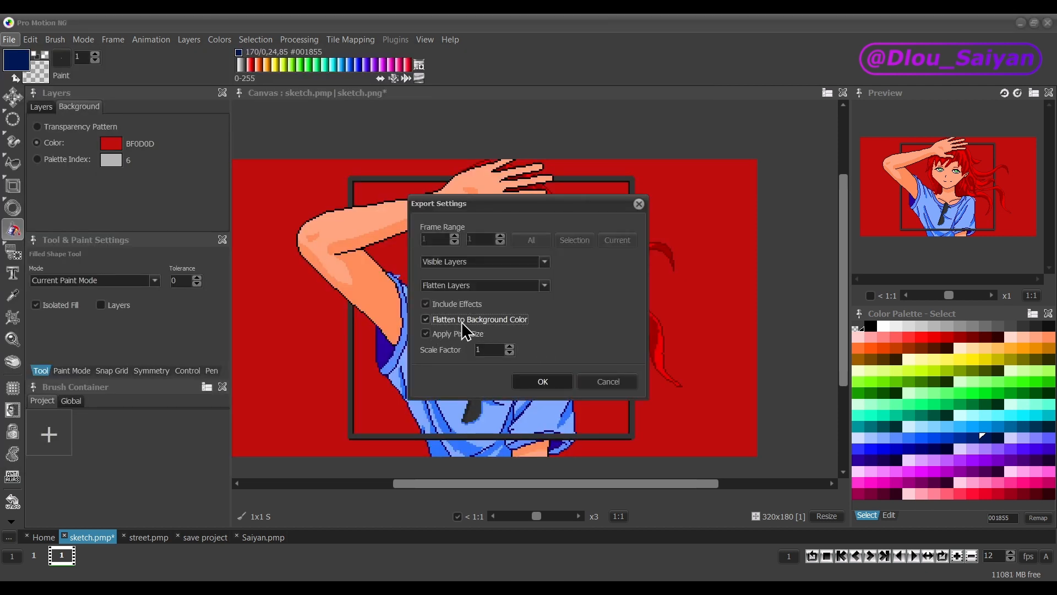
pyautogui.click(544, 382)
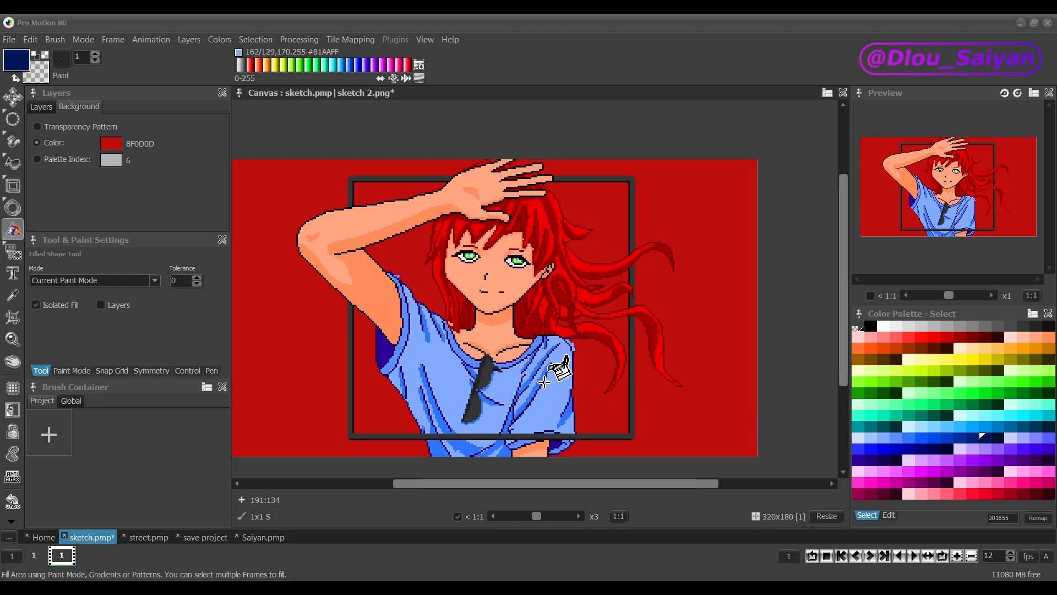
# Switch to the promotion street folder and open sketch 2.png to check its background.
pyautogui.hotkey('alt', 'Tab')
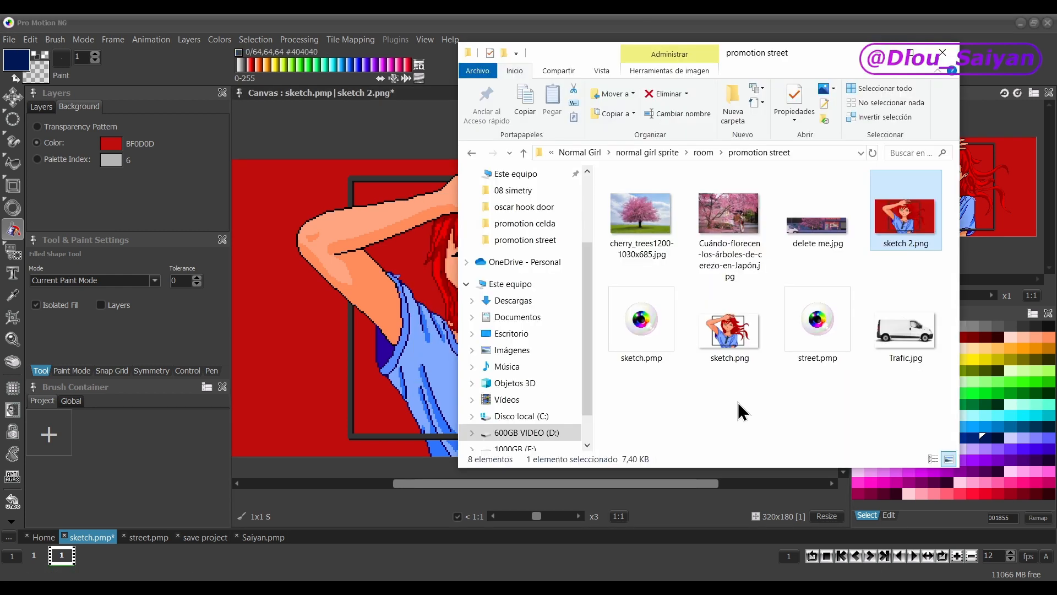
pyautogui.doubleClick(906, 225)
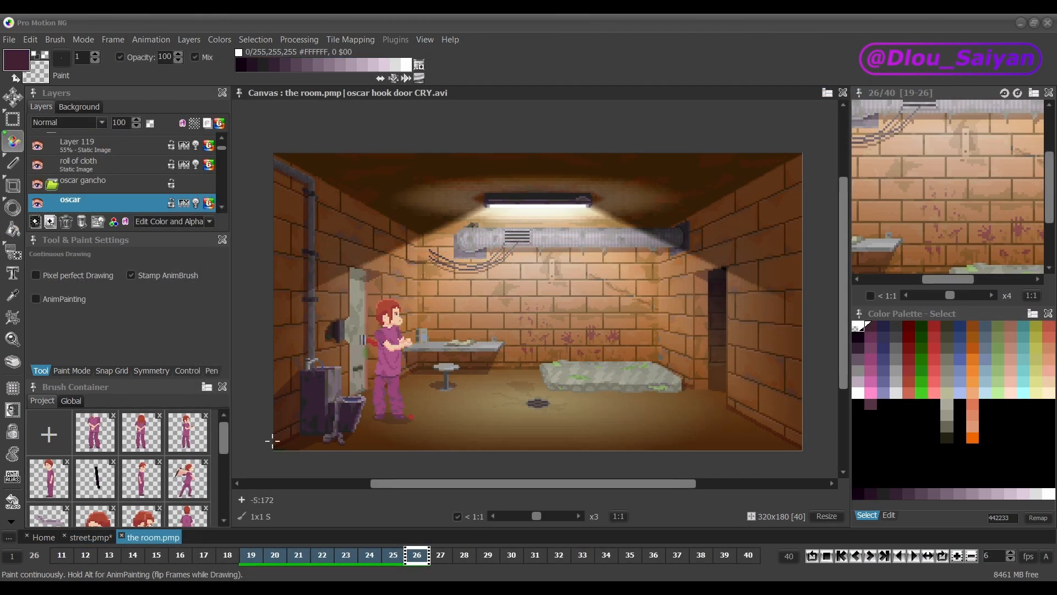
# Start saving the room.pmp animation as a new file and list the available file types.
pyautogui.click(7, 41)
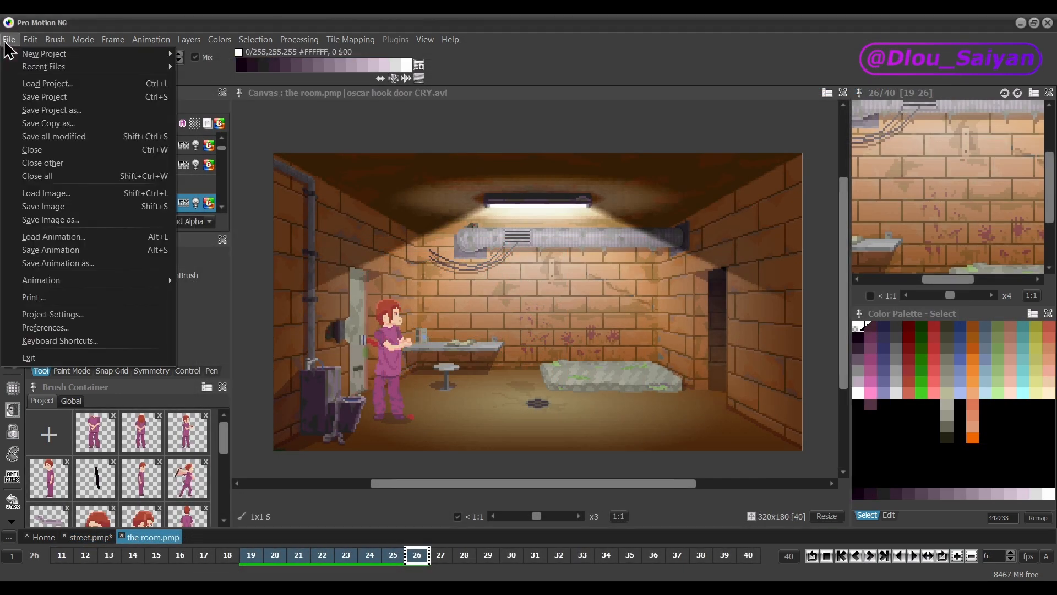
pyautogui.click(83, 264)
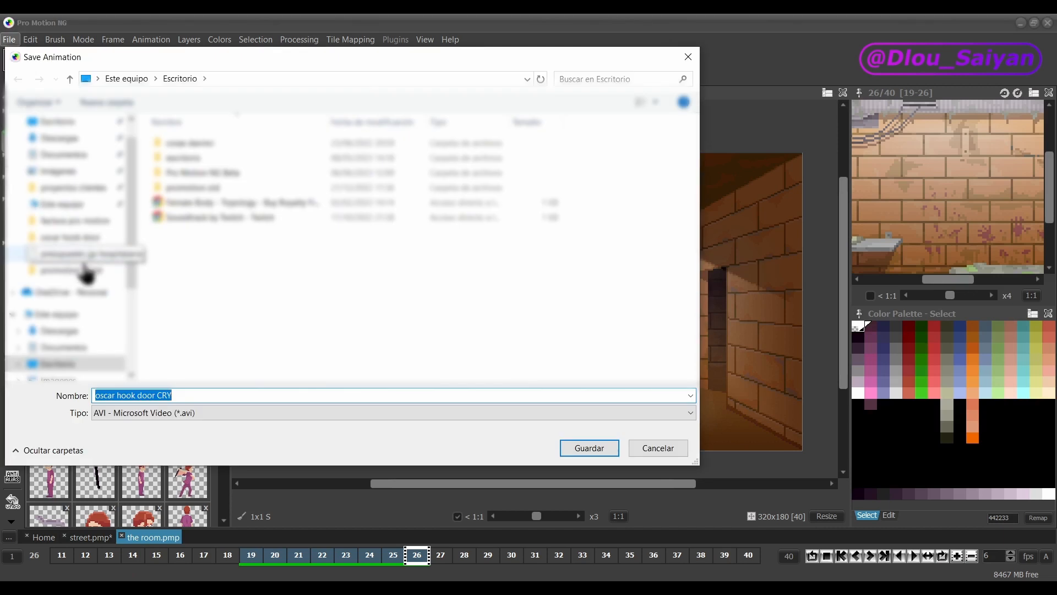
pyautogui.click(342, 414)
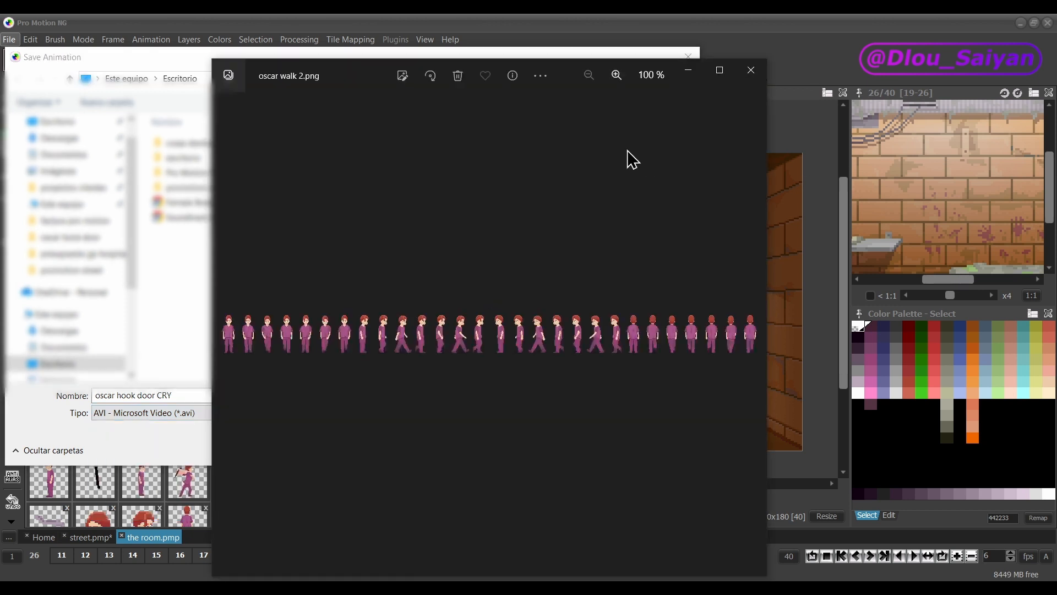
# Examine the walking sprites in the oscar walk 2.png sprite sheet up close and close the image.
pyautogui.scroll(5, 427, 342)
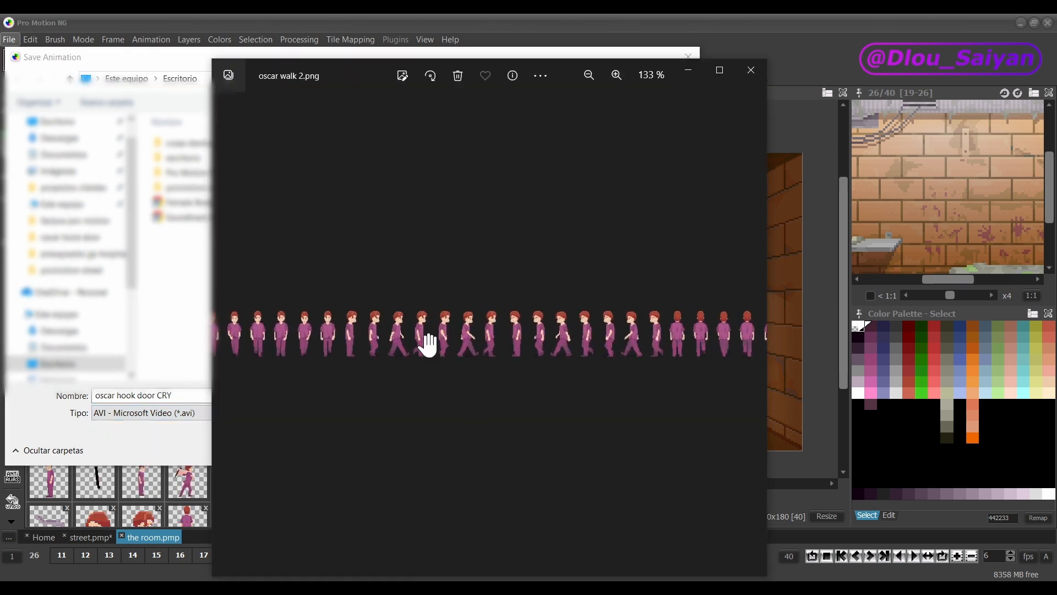
pyautogui.moveTo(374, 339); pyautogui.dragTo(337, 311)
pyautogui.click(750, 70)
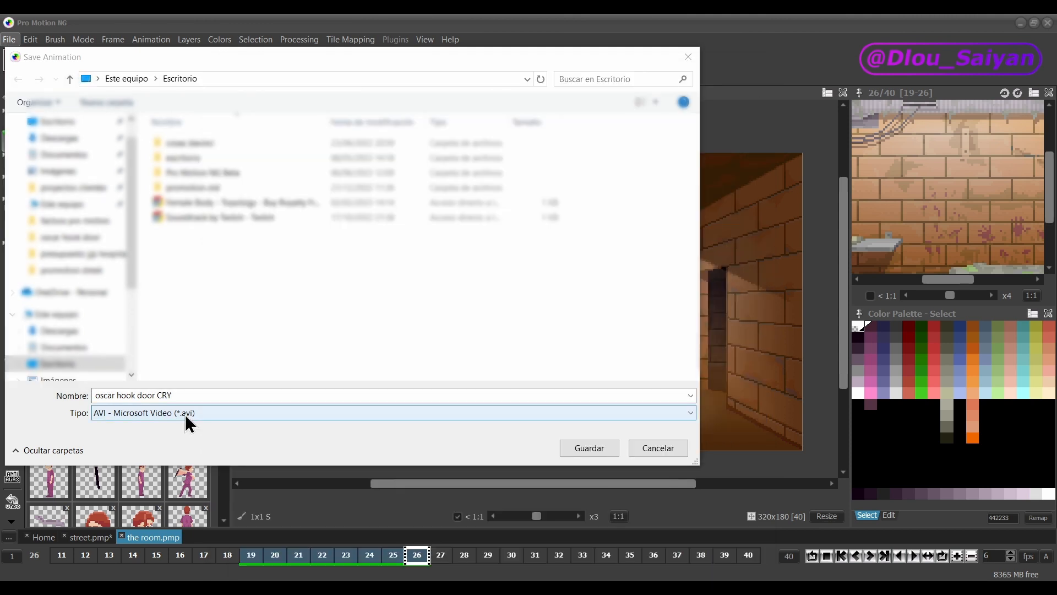
# Set the animation's file type to GIF - Compuserve.
pyautogui.click(185, 414)
pyautogui.click(176, 480)
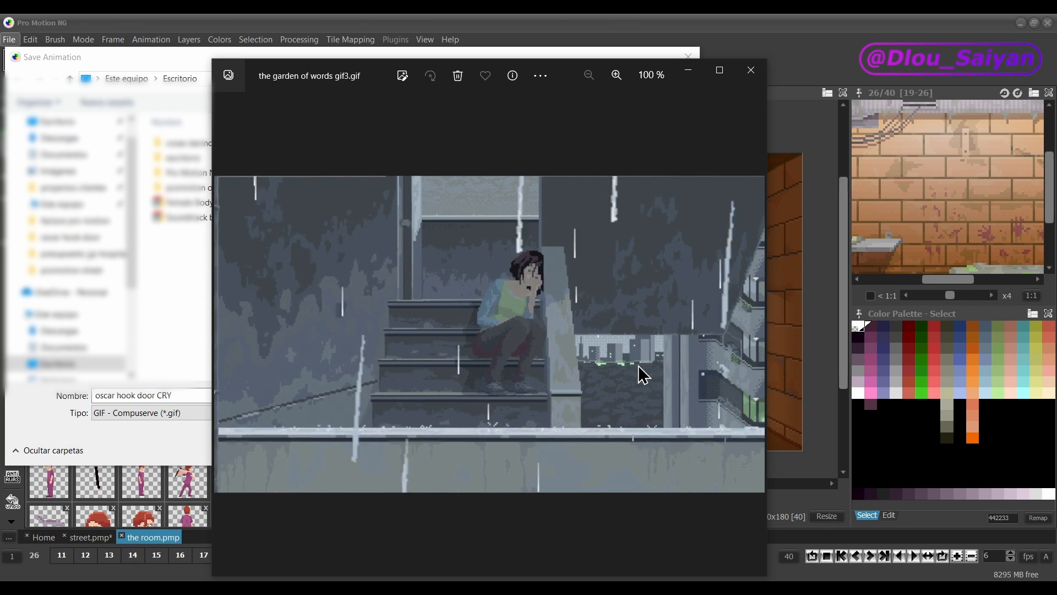
pyautogui.click(186, 421)
# Save the animation as AVI - Microsoft Video, accepting separate storage of the transparency data, and proceed to the export settings.
pyautogui.click(194, 414)
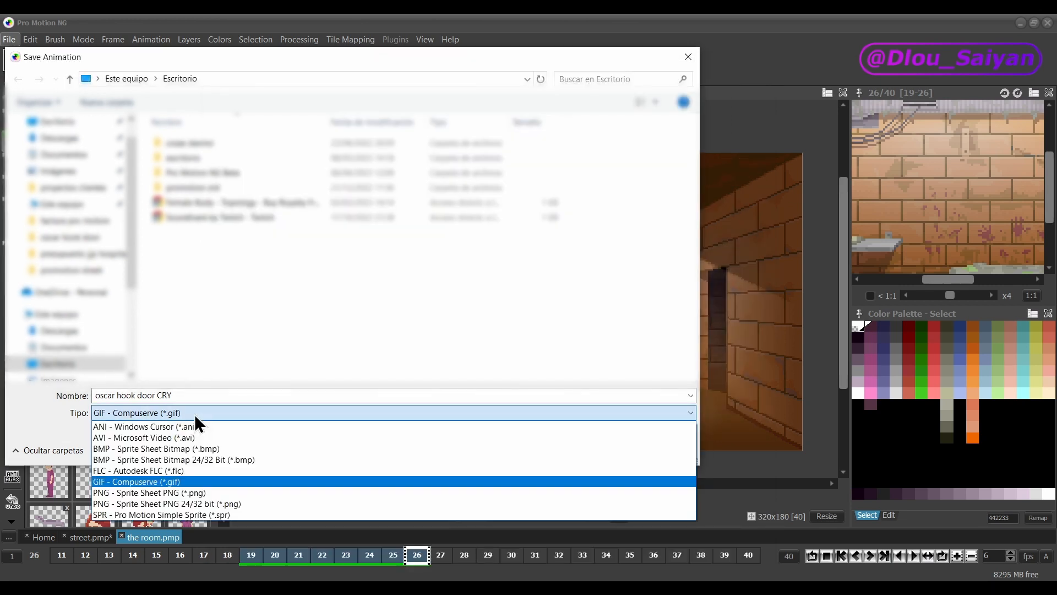
pyautogui.click(173, 444)
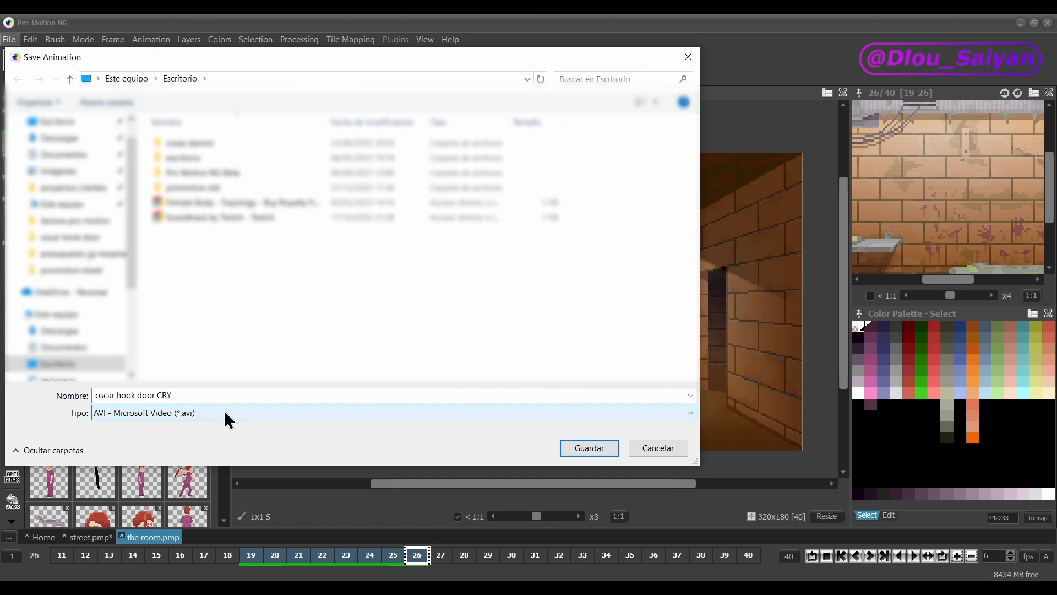
pyautogui.click(589, 448)
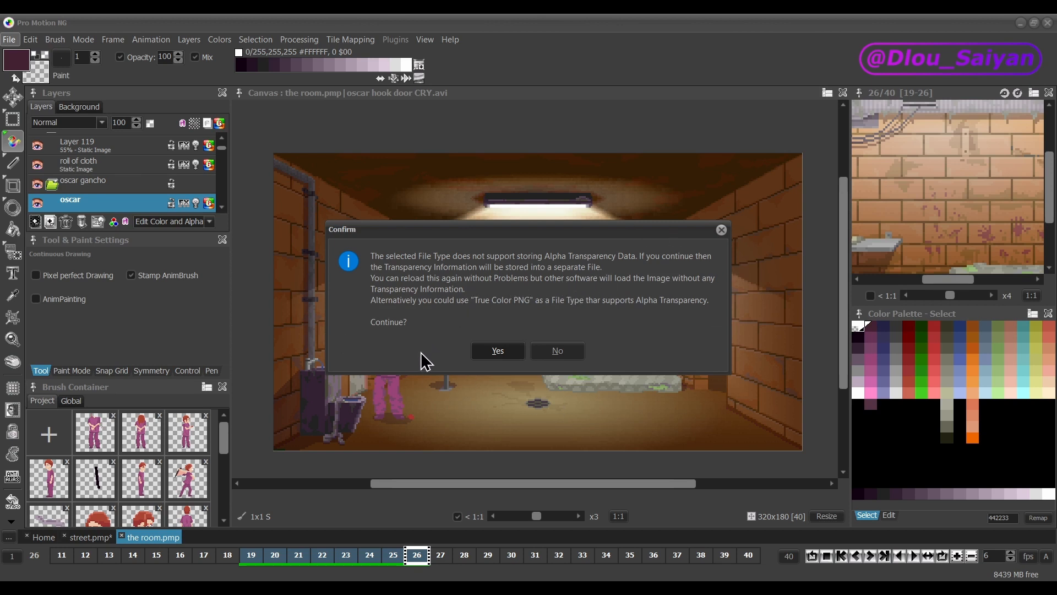
pyautogui.click(489, 355)
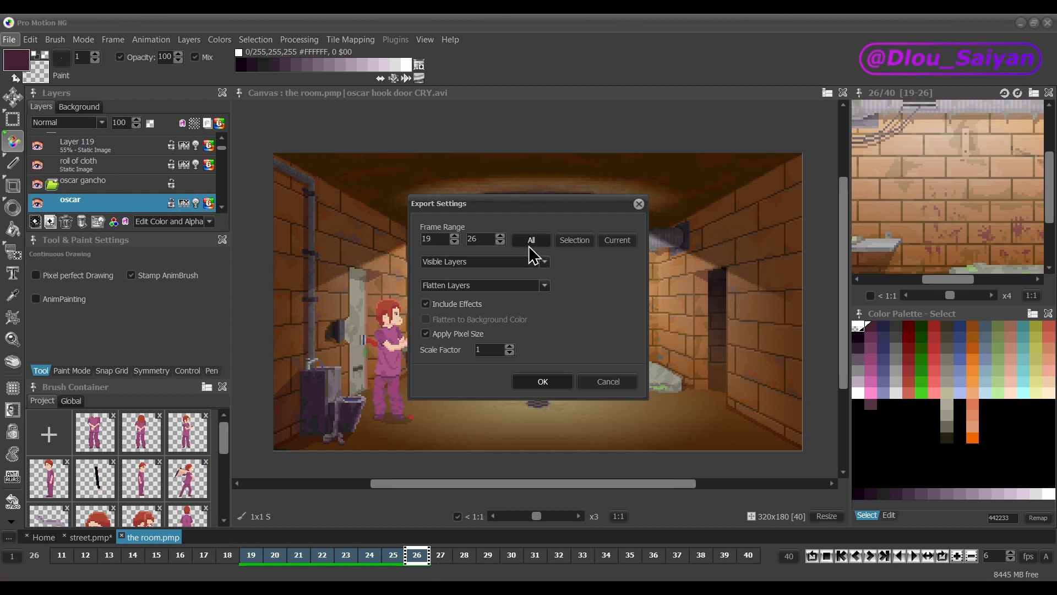
# Cancel the export settings and select the first and last frames on the room animation's timeline.
pyautogui.click(613, 383)
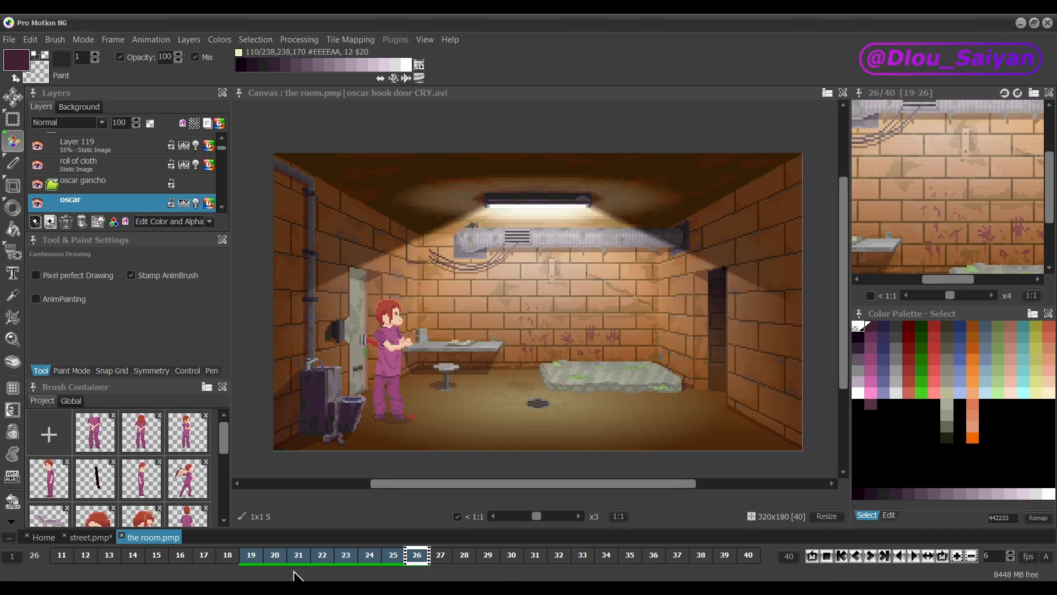
pyautogui.moveTo(266, 573)
pyautogui.mouseDown()
pyautogui.moveTo(59, 564)
pyautogui.moveTo(267, 573)
pyautogui.mouseUp()
pyautogui.click(61, 558)
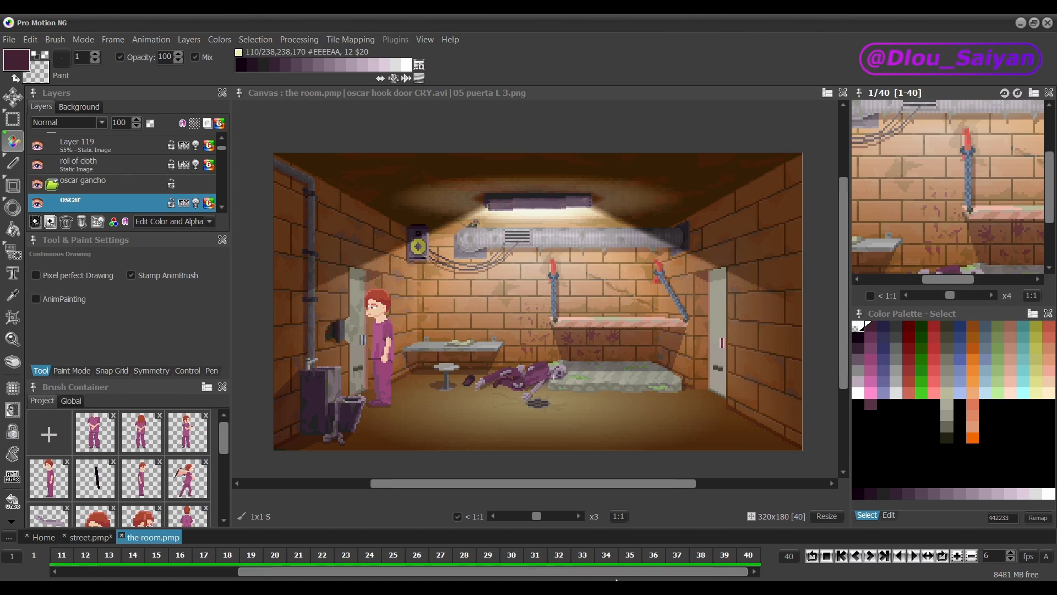
pyautogui.click(749, 555)
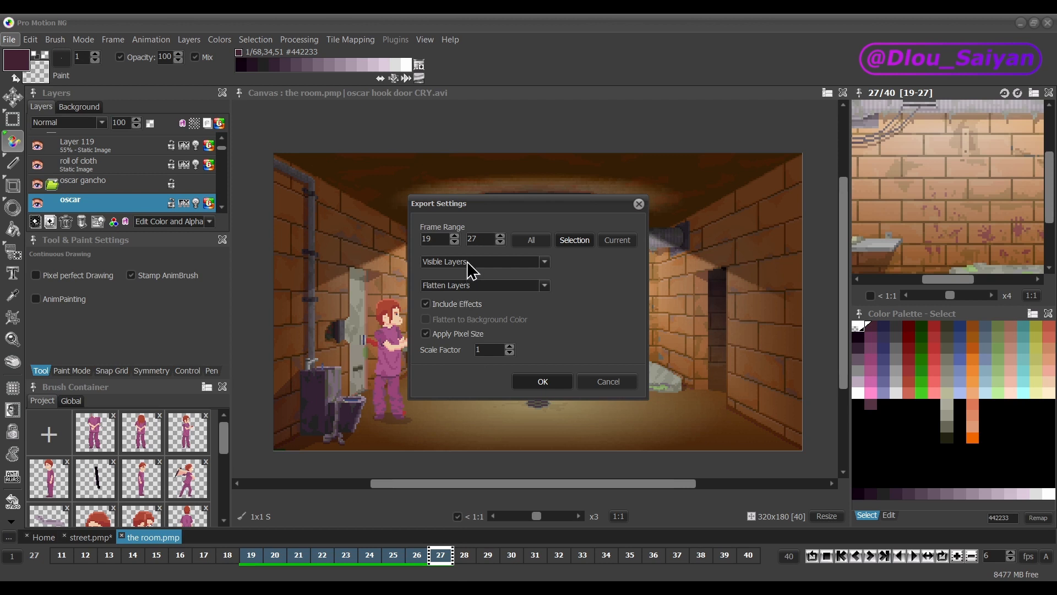
# Set the export frame range to all frames and the scale factor to 6, and start the AVI export.
pyautogui.click(617, 240)
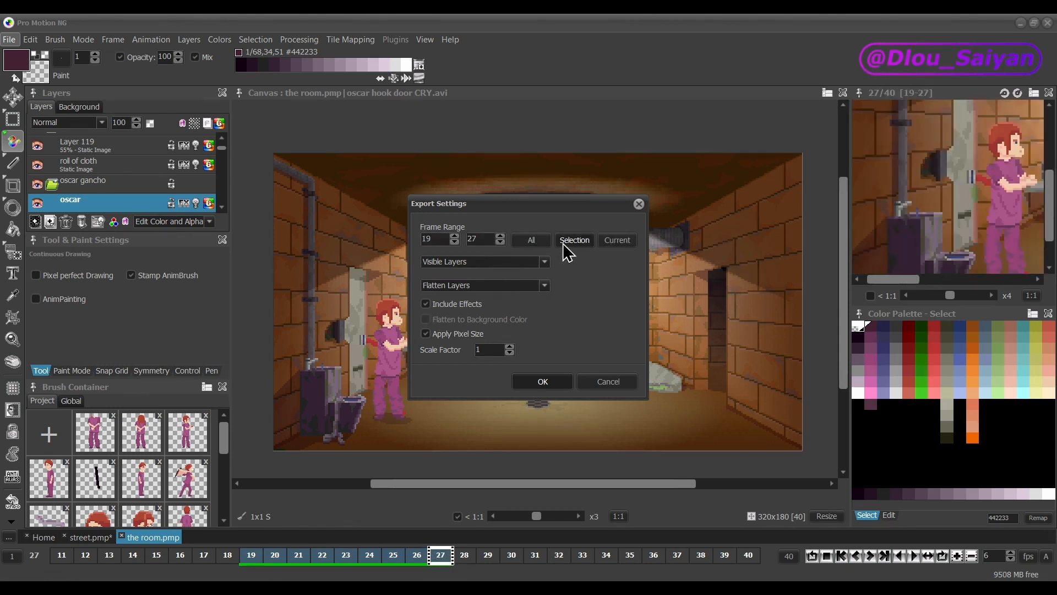
pyautogui.click(540, 239)
pyautogui.click(492, 352)
pyautogui.moveTo(494, 350); pyautogui.dragTo(458, 352)
pyautogui.write('6')
pyautogui.click(542, 381)
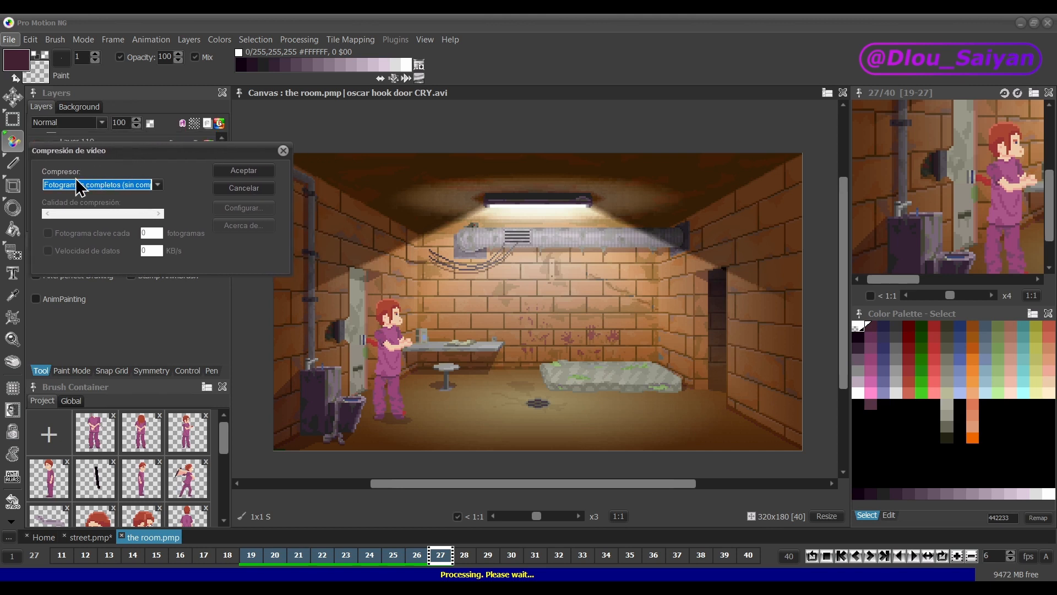
# Choose the uncompressed full-frames compressor (Fotogramas completos) for the video and accept the compression settings.
pyautogui.click(99, 185)
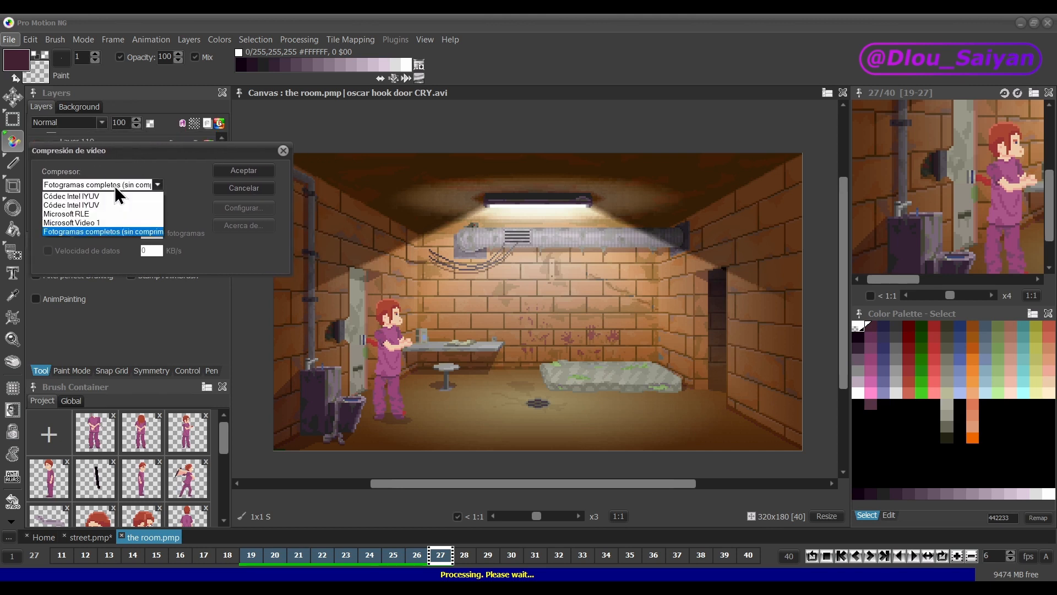
pyautogui.click(99, 232)
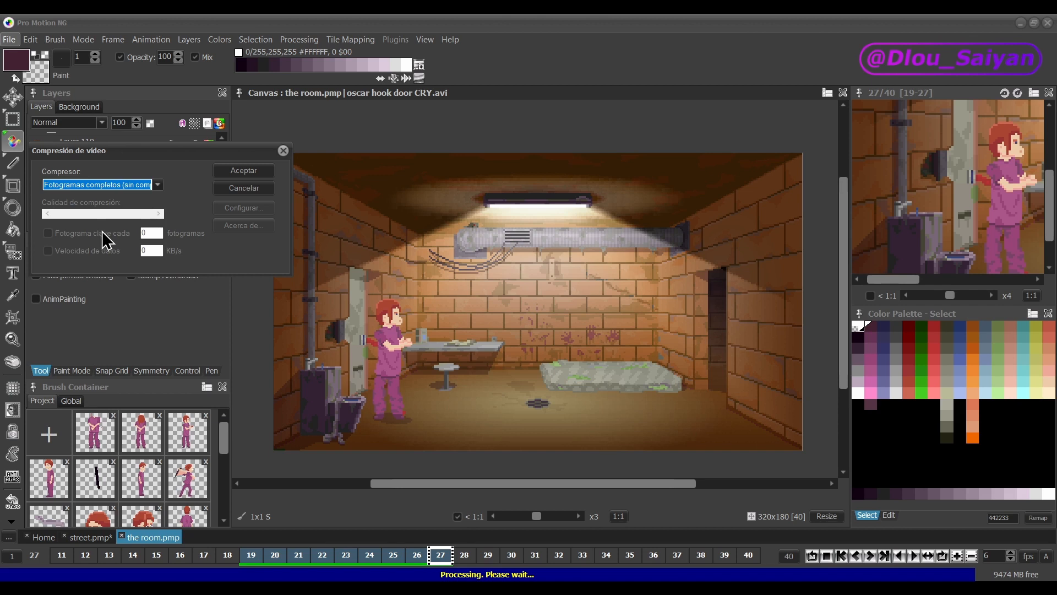
pyautogui.click(253, 174)
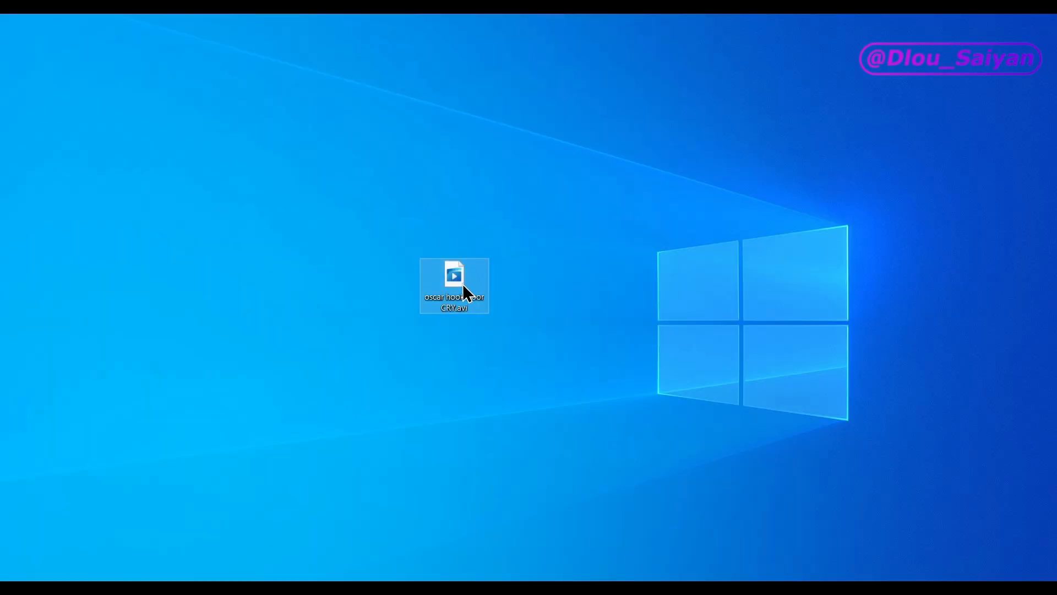
# Play the exported "oscar hook door CRY.avi" in VLC, pause it near the end and close the player.
pyautogui.rightClick(461, 283)
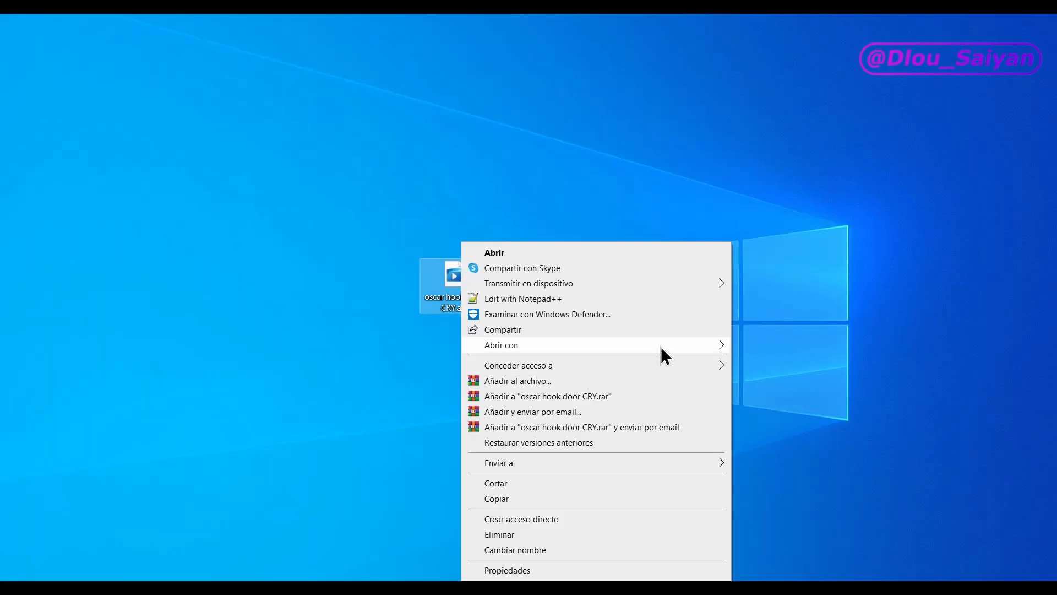
pyautogui.moveTo(661, 346)
pyautogui.click(765, 393)
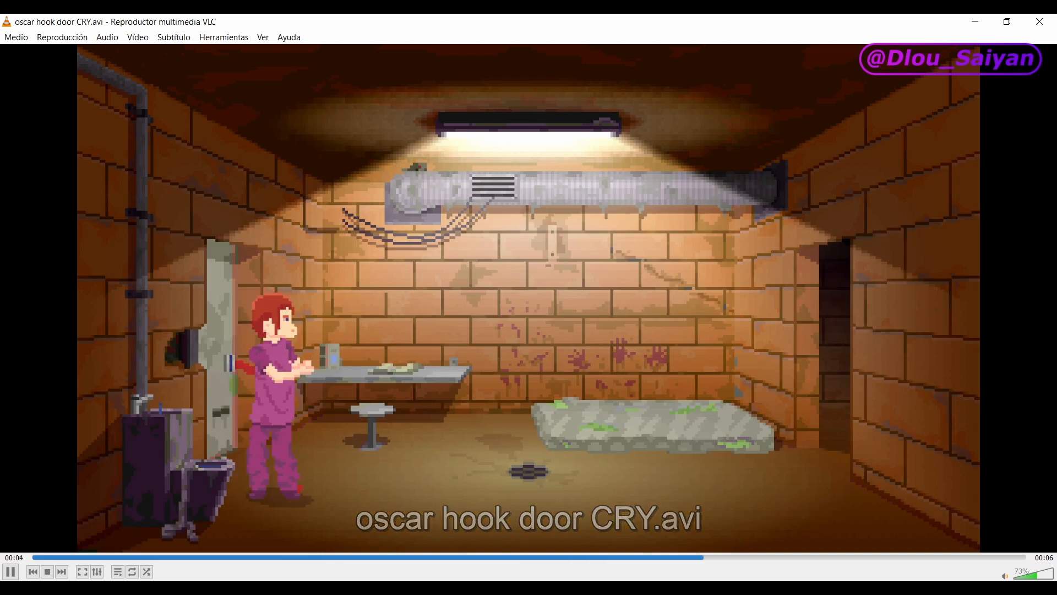
pyautogui.press('space')
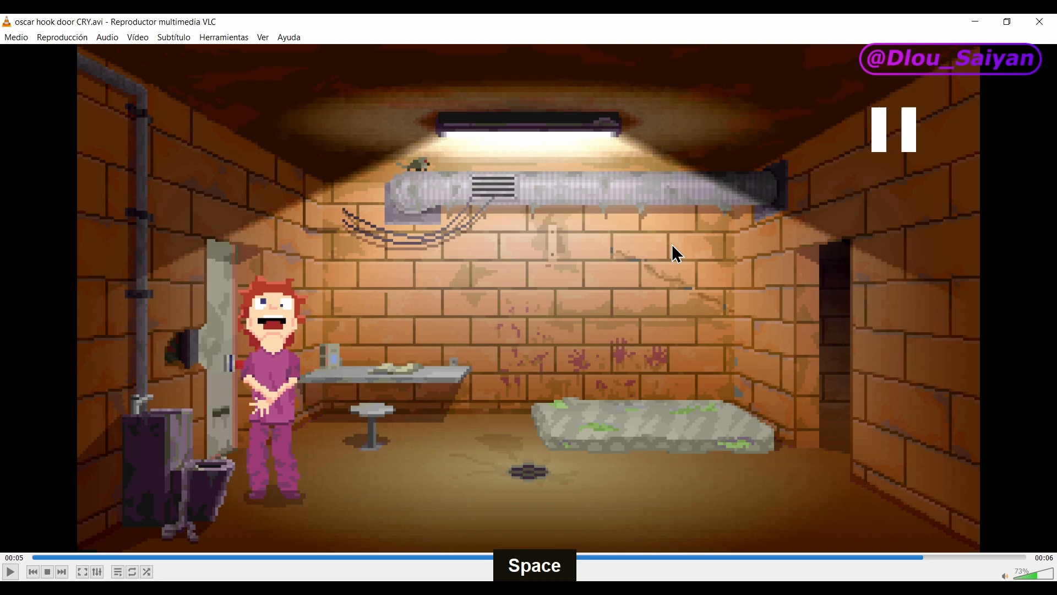
pyautogui.click(1040, 21)
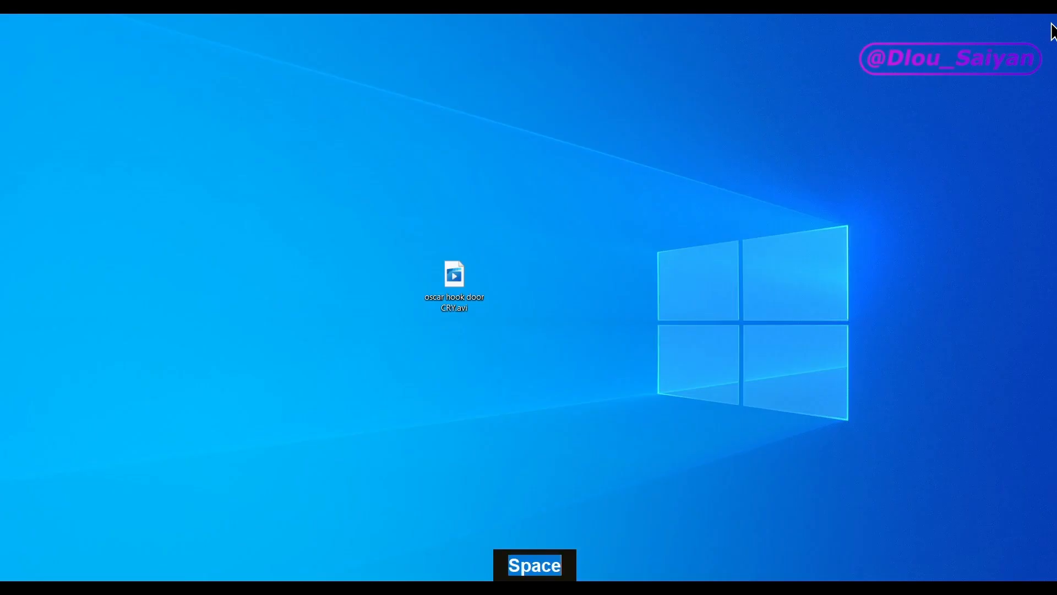
# Rename the exported video on the desktop as "oscar hook door CRY.mp4" and accept the extension change.
pyautogui.click(461, 309)
pyautogui.click(467, 307)
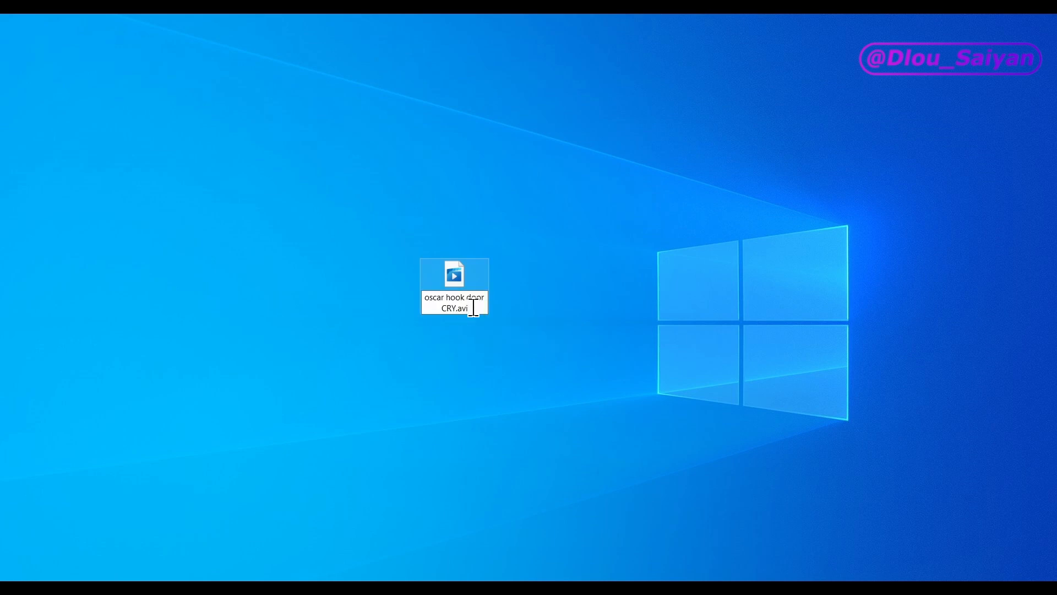
pyautogui.press('BackSpace')
pyautogui.press('BackSpace')
pyautogui.press('BackSpace')
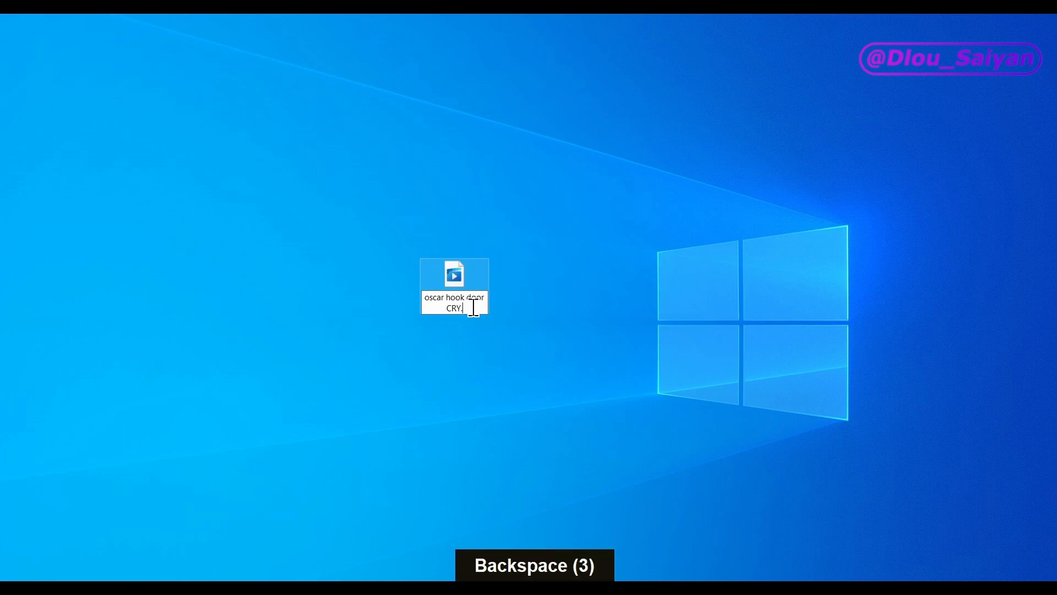
pyautogui.write('m')
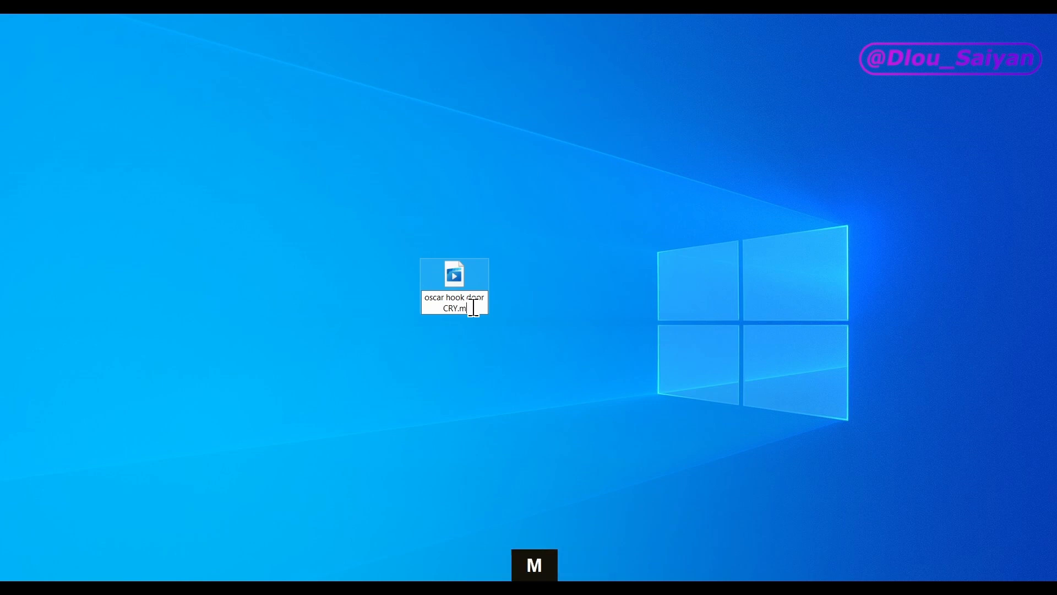
pyautogui.write('p4')
pyautogui.press('Return')
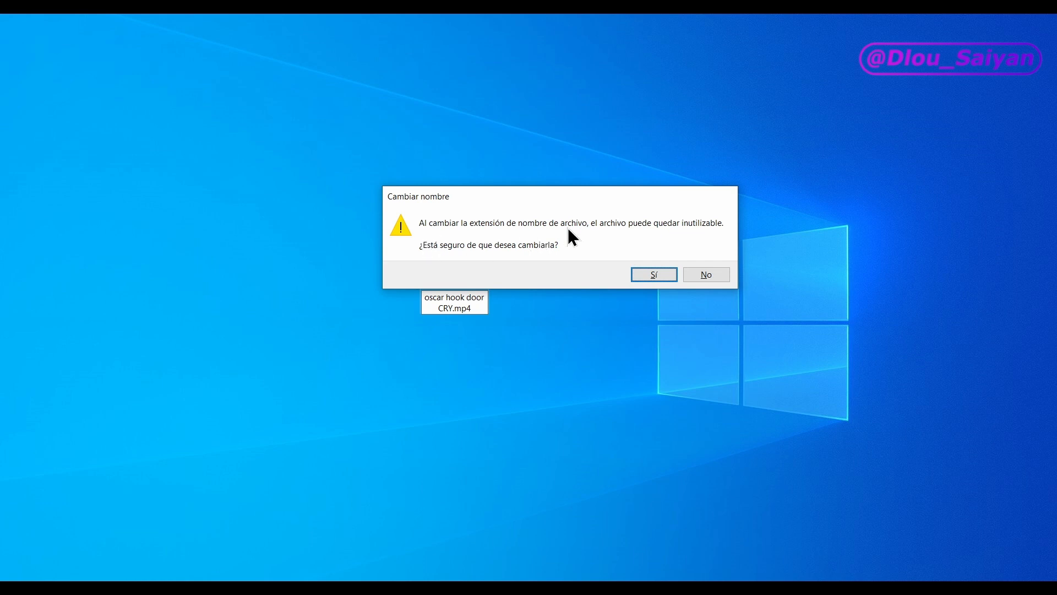
pyautogui.click(652, 276)
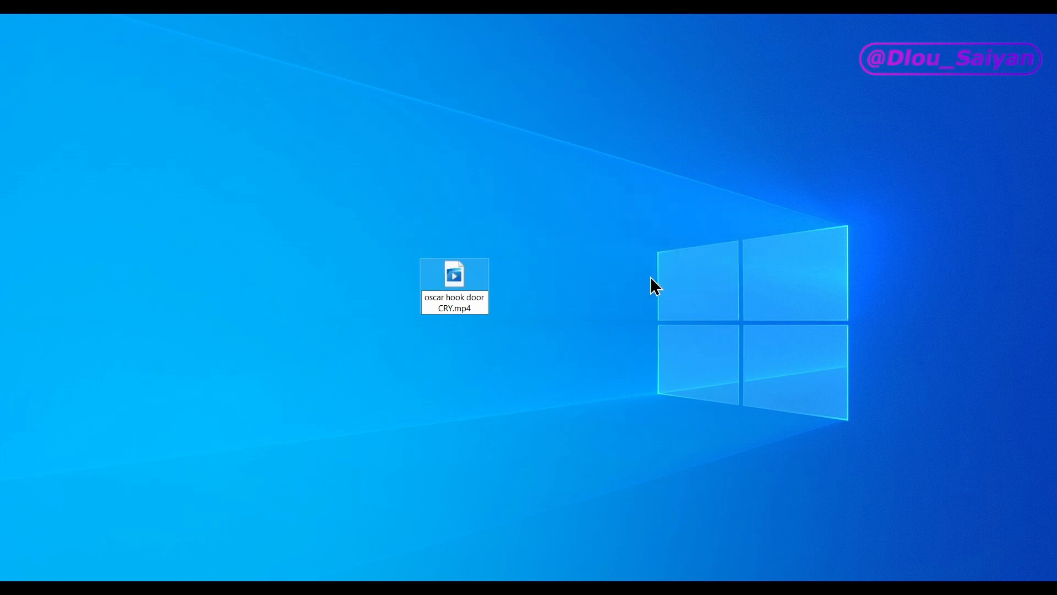
# Check the file size in the properties of the MP4 video on the desktop, and open the video.
pyautogui.rightClick(447, 283)
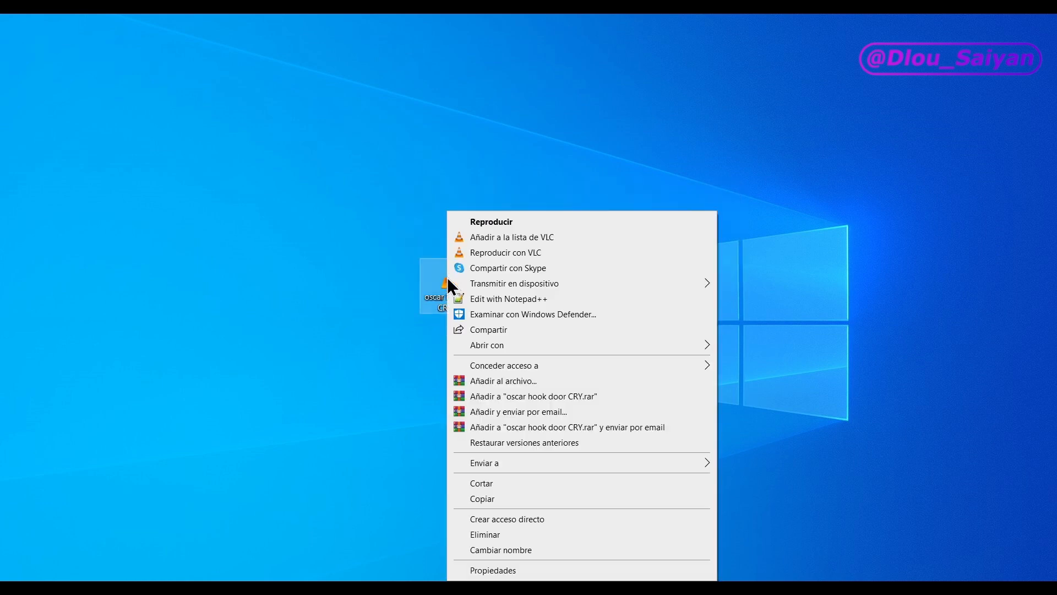
pyautogui.click(491, 570)
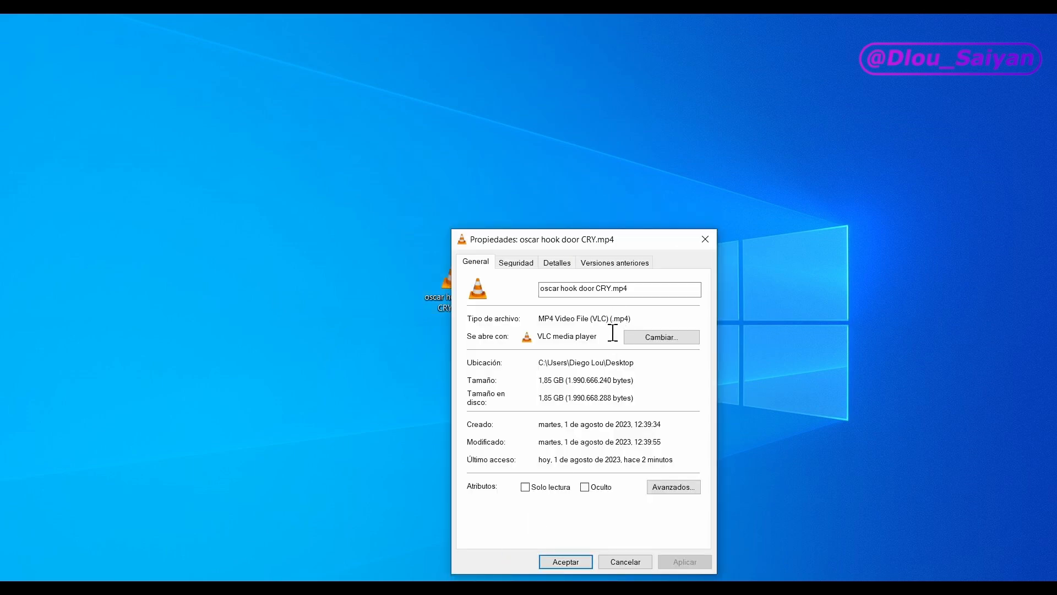
pyautogui.click(705, 241)
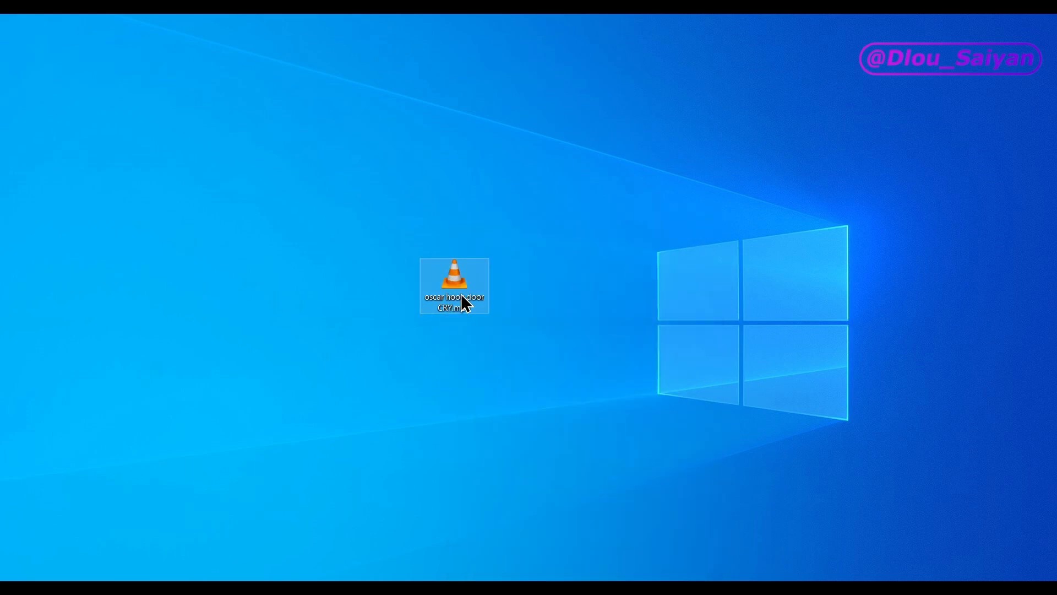
pyautogui.doubleClick(462, 294)
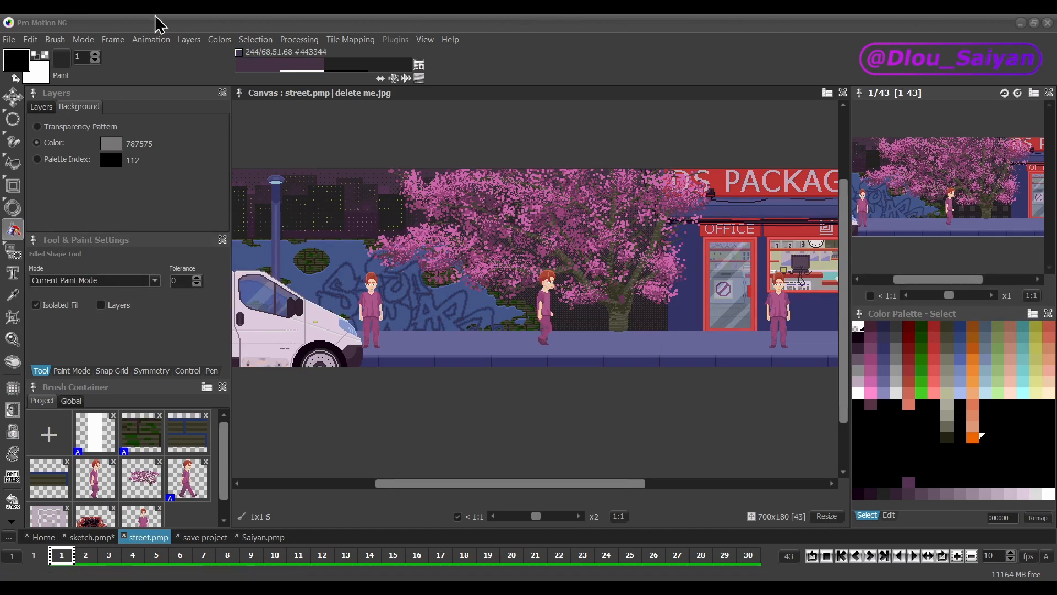
# Examine the image file types available for saving street.pmp, including PNG - Portable Network 24/32 bit, and leave without saving.
pyautogui.click(9, 39)
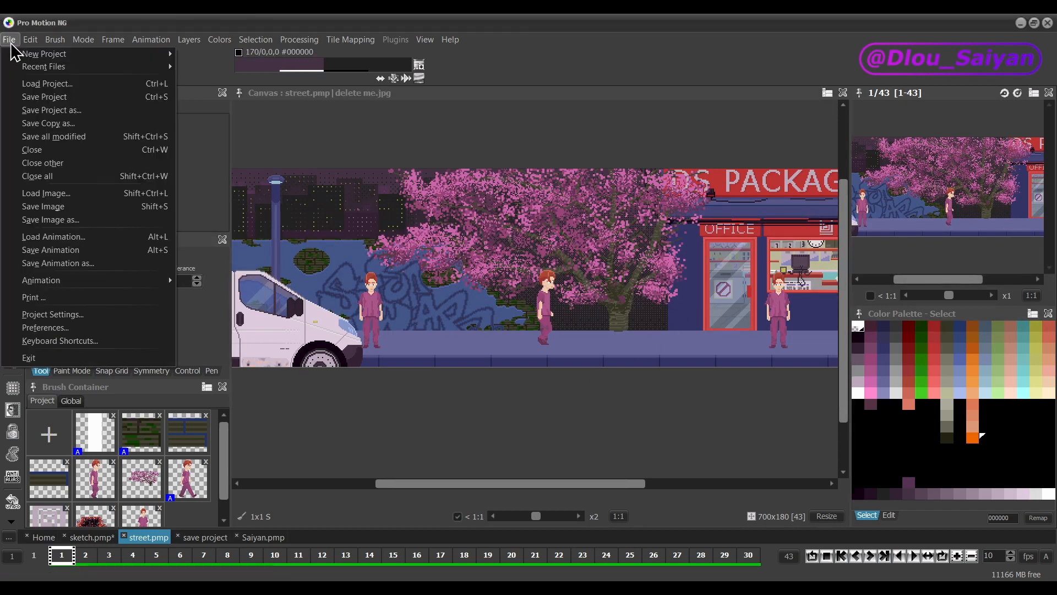
pyautogui.click(51, 207)
pyautogui.click(369, 414)
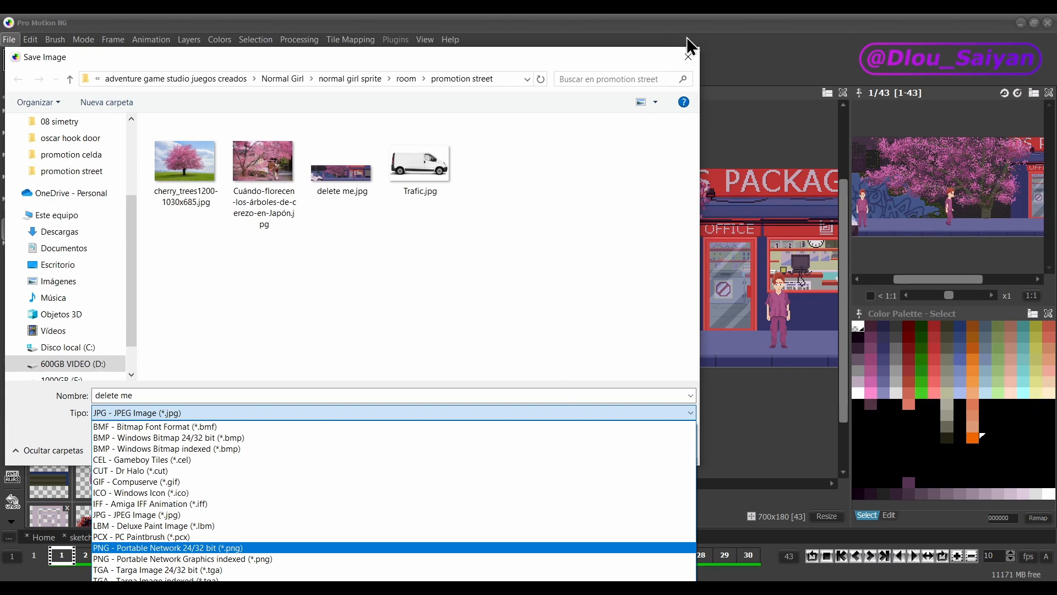
pyautogui.click(689, 60)
pyautogui.click(689, 61)
# Switch to the sketch.pmp project and make its background layer visible.
pyautogui.click(92, 536)
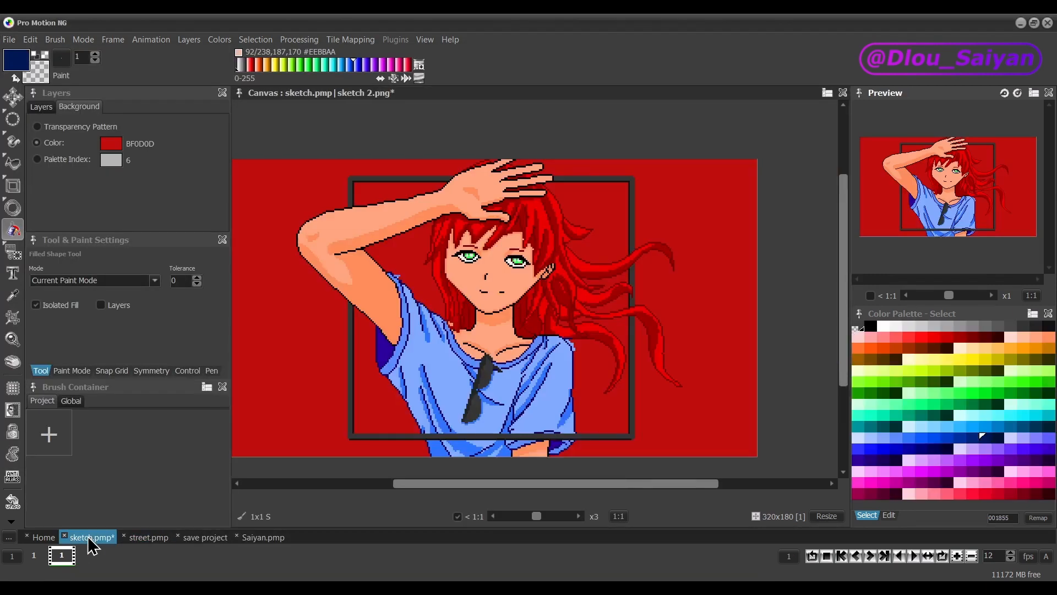
pyautogui.click(41, 107)
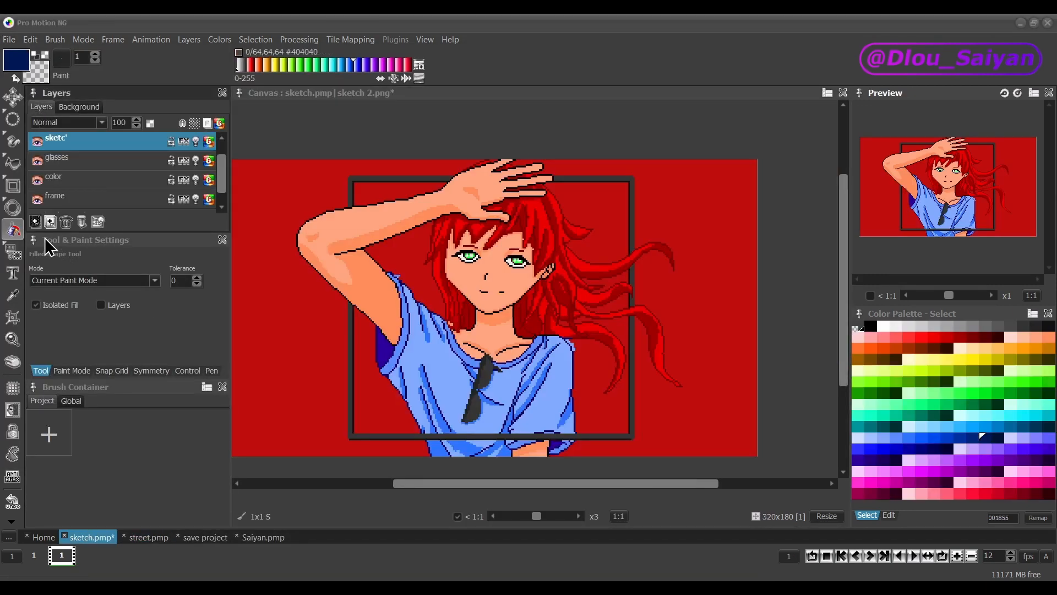
pyautogui.click(34, 207)
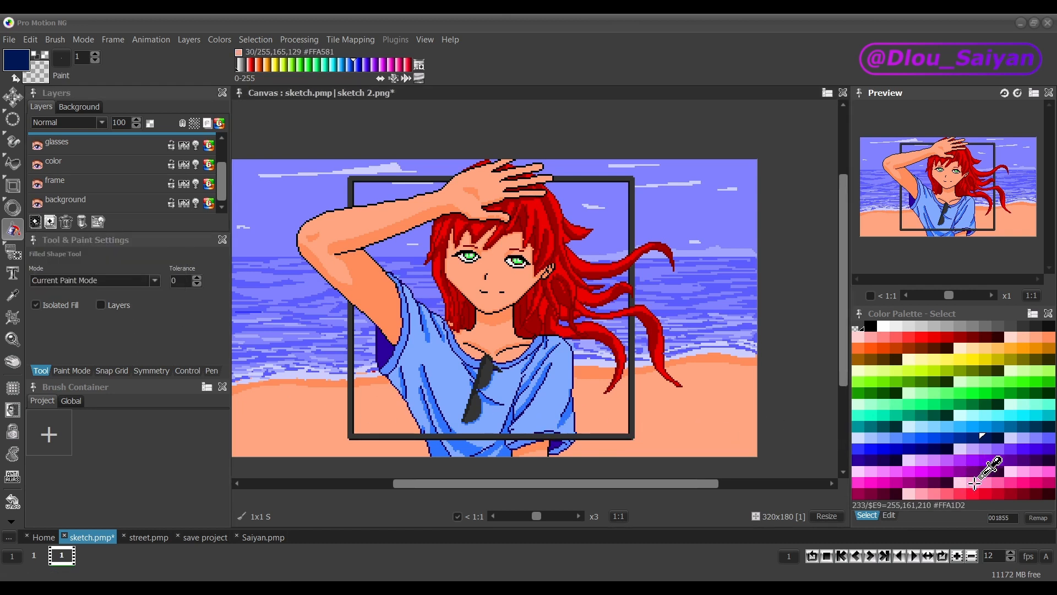
# Remove the unused colors from the sketch.pmp palette using the Blacken option.
pyautogui.click(889, 516)
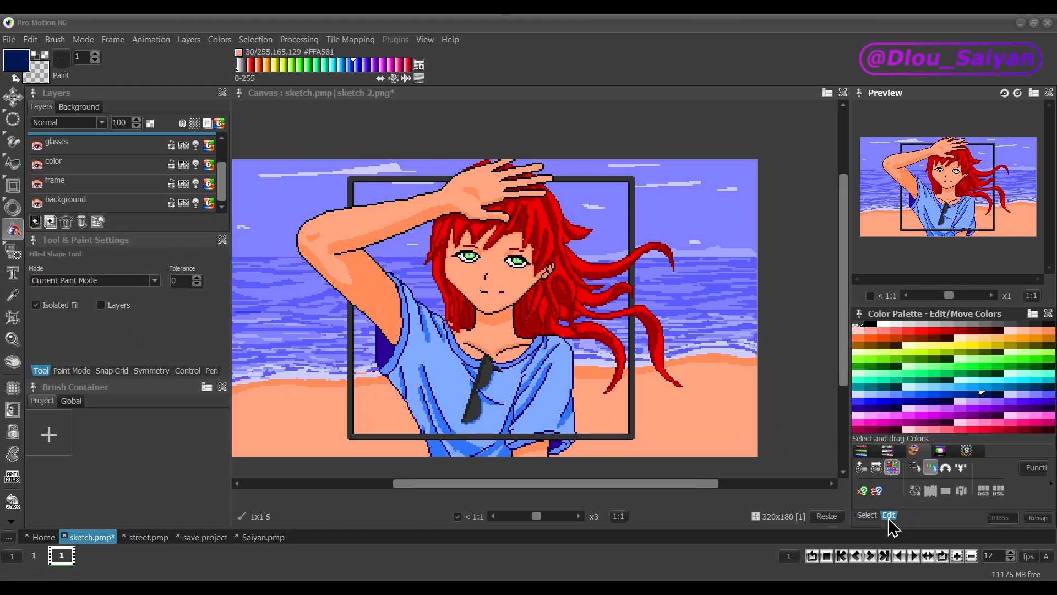
pyautogui.click(1032, 469)
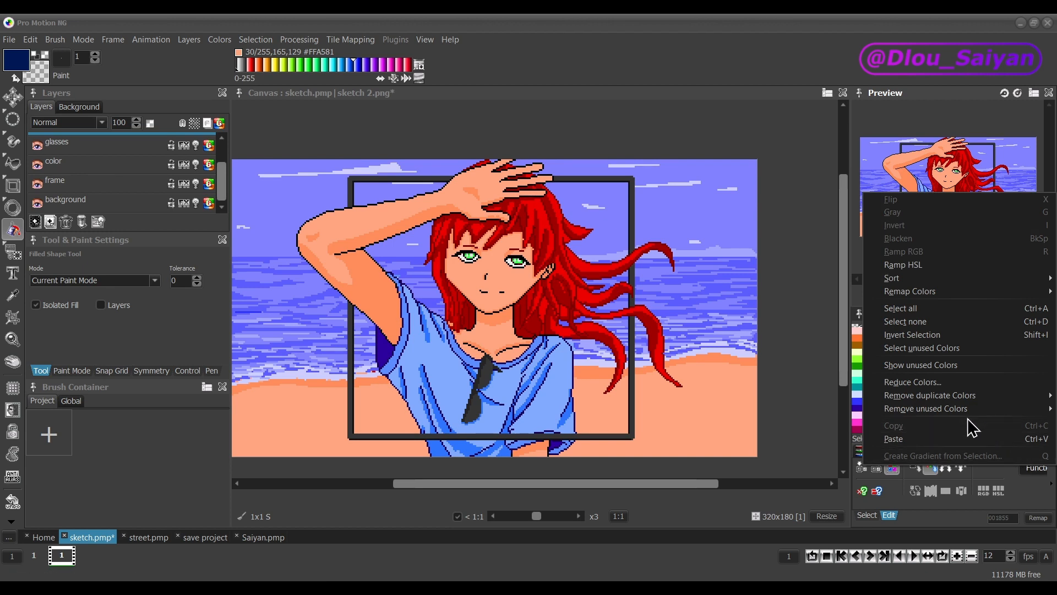
pyautogui.moveTo(910, 412)
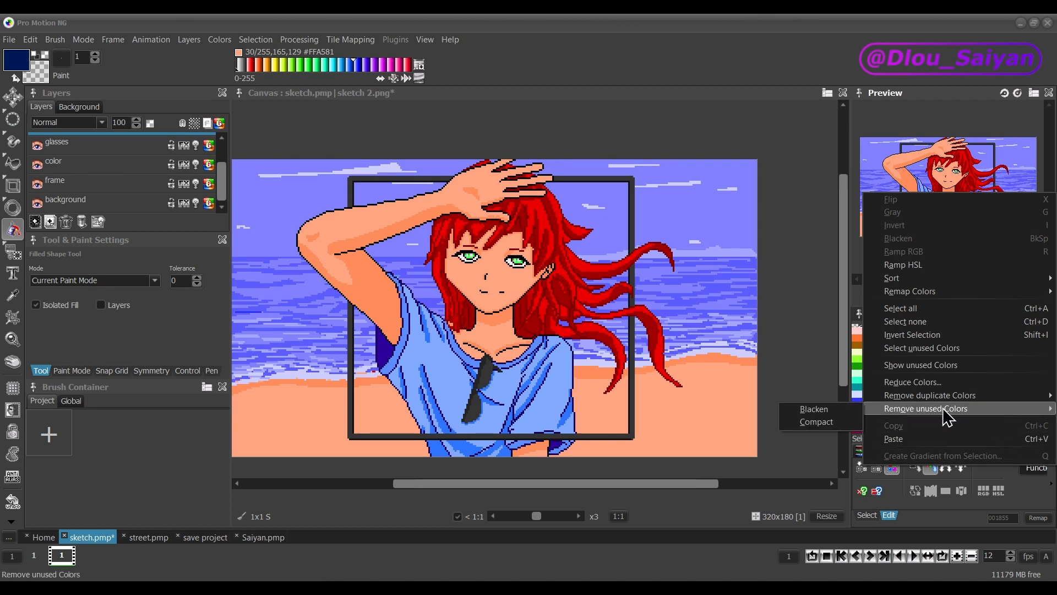
pyautogui.click(823, 413)
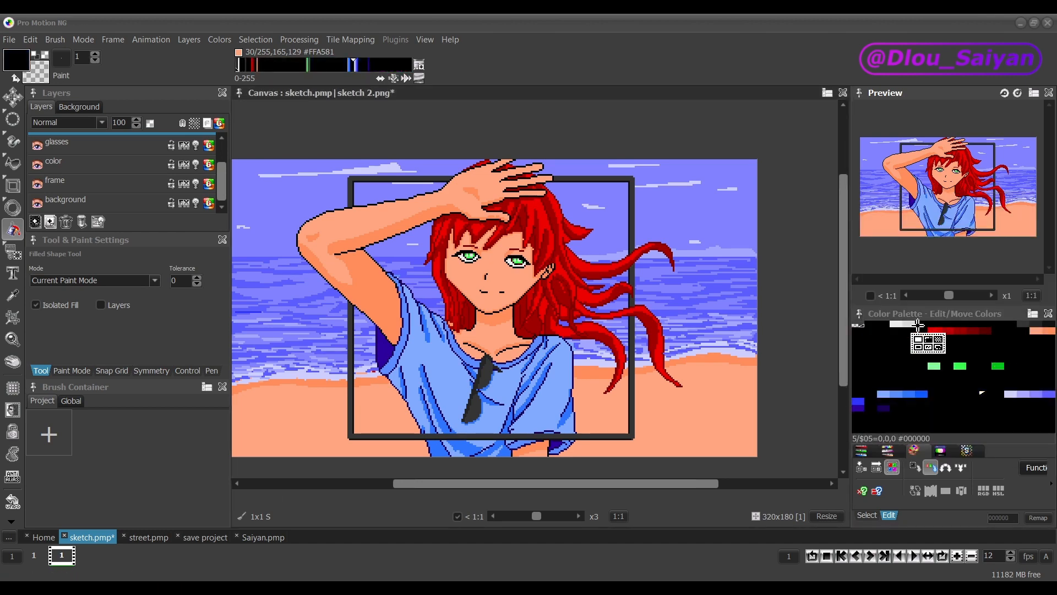
# Save the image as "sketch 2 index.png" and open sketch.png from the promotion street folder.
pyautogui.click(7, 41)
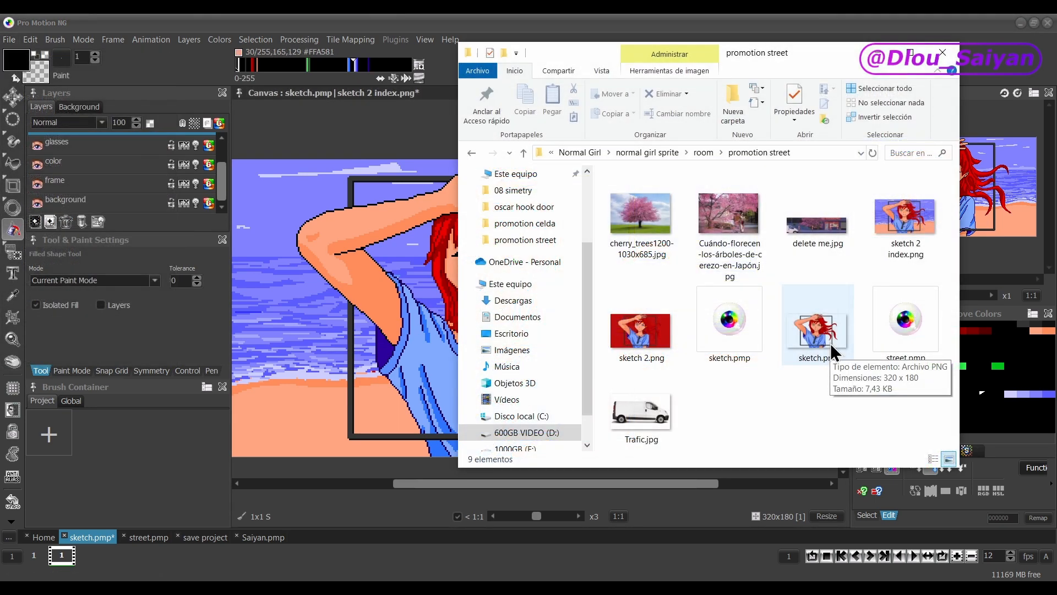
pyautogui.click(830, 343)
pyautogui.doubleClick(830, 342)
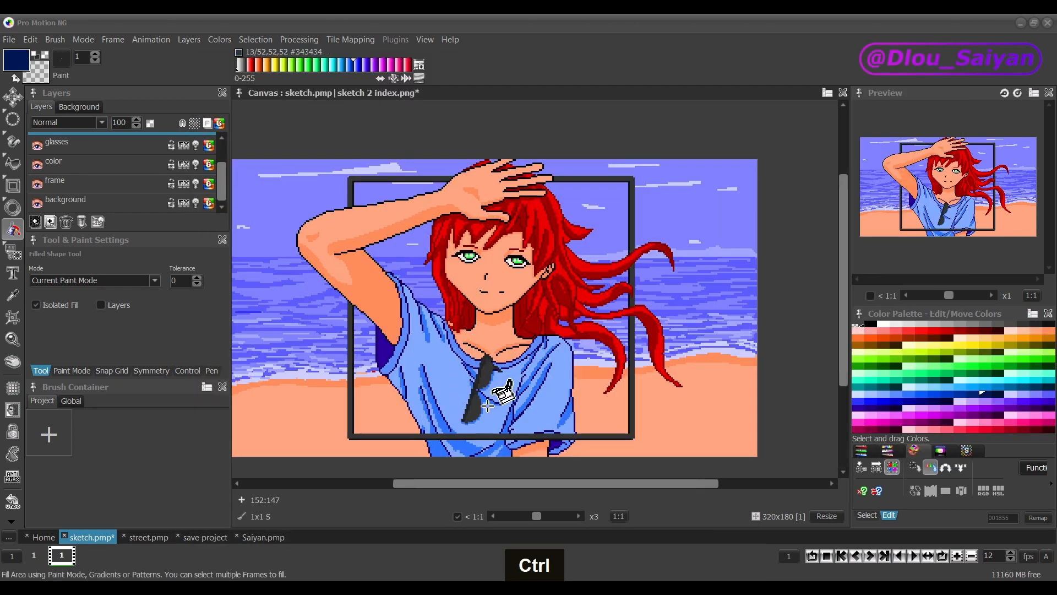
# Close all the open projects, saving the changes to sketch.pmp.
pyautogui.click(64, 536)
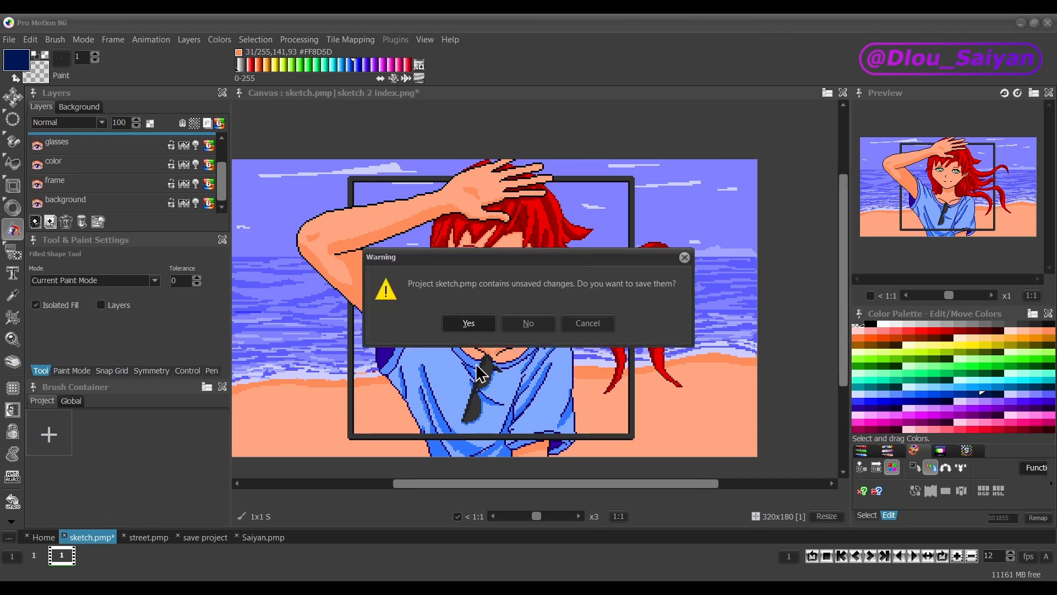
pyautogui.click(484, 325)
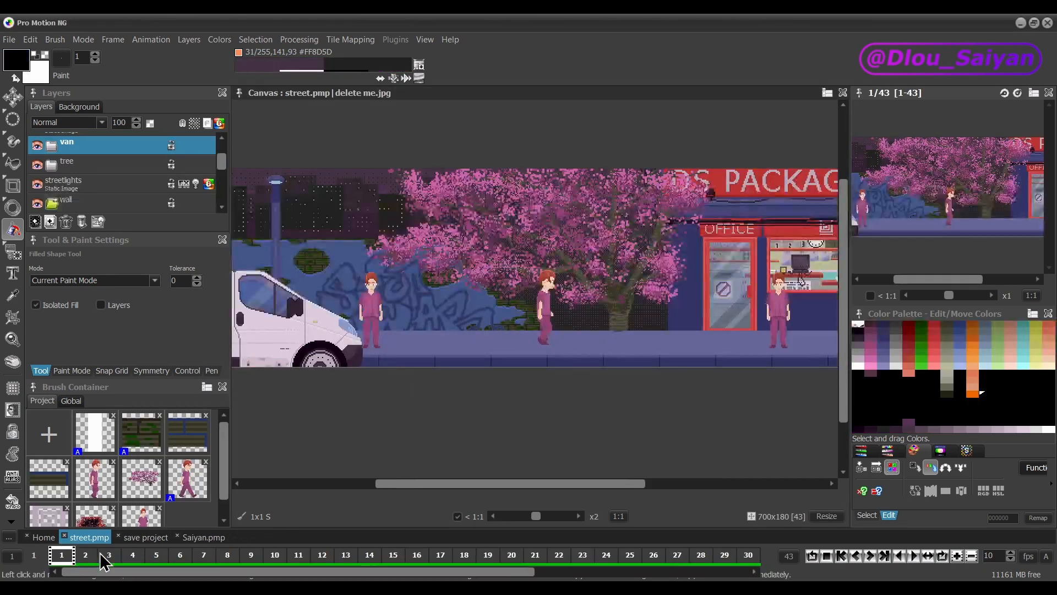
pyautogui.click(65, 534)
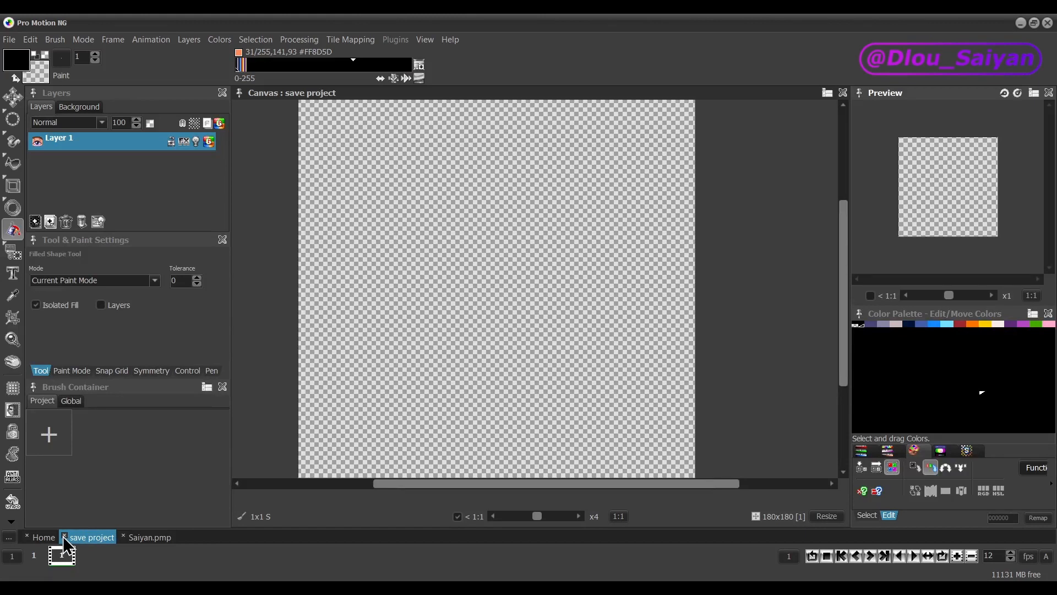
pyautogui.click(63, 536)
pyautogui.click(64, 535)
# Load "sketch 2 index.png" from the promotion street folder into Pro Motion NG and fit the whole image in view.
pyautogui.hotkey('alt', 'Tab')
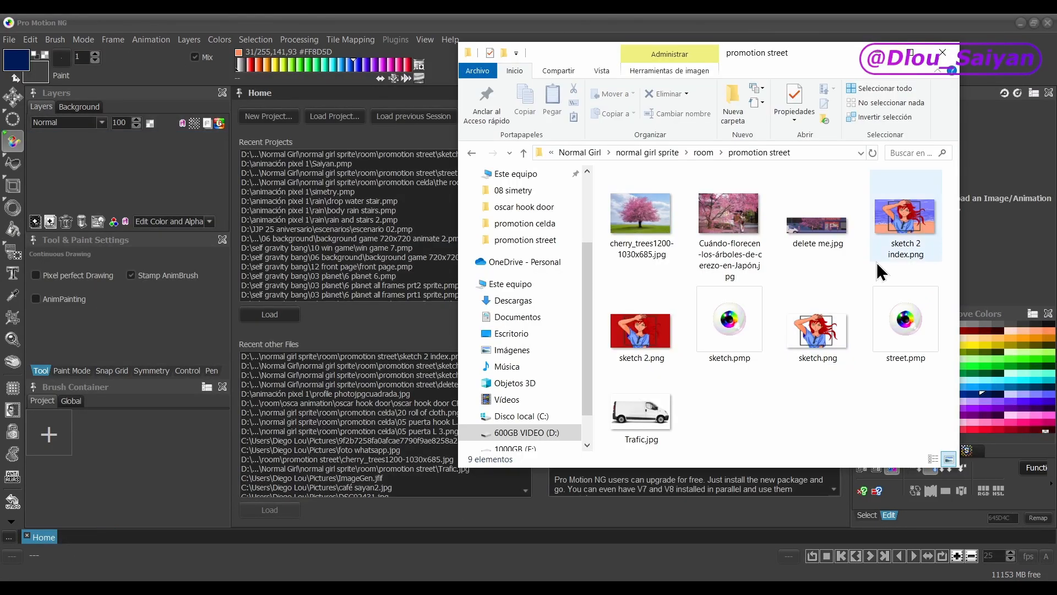
pyautogui.click(910, 226)
pyautogui.moveTo(909, 225)
pyautogui.mouseDown()
pyautogui.moveTo(619, 358)
pyautogui.moveTo(375, 393)
pyautogui.mouseUp()
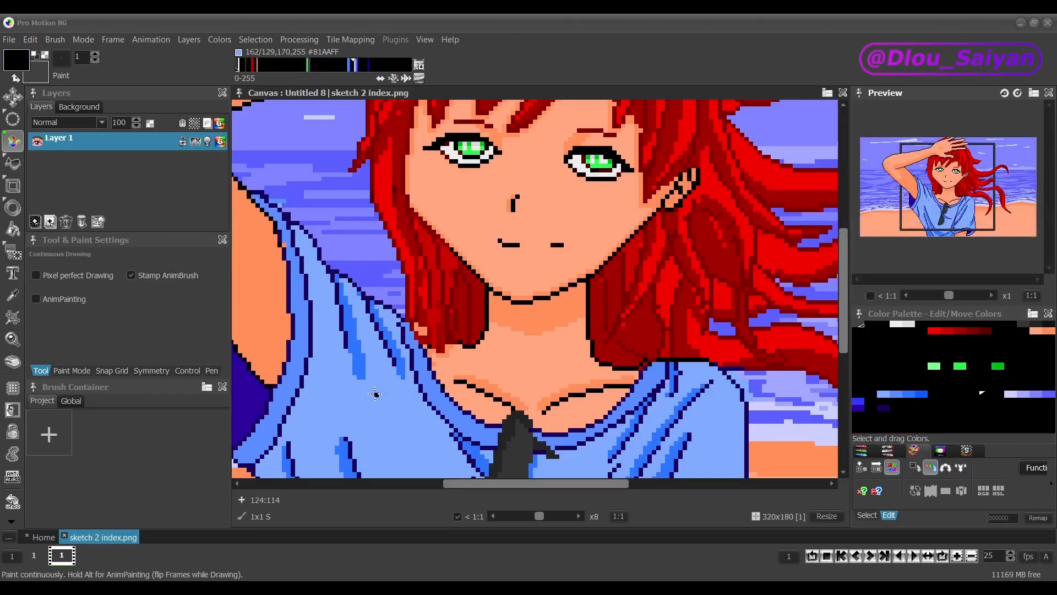
pyautogui.scroll(-2, 486, 330)
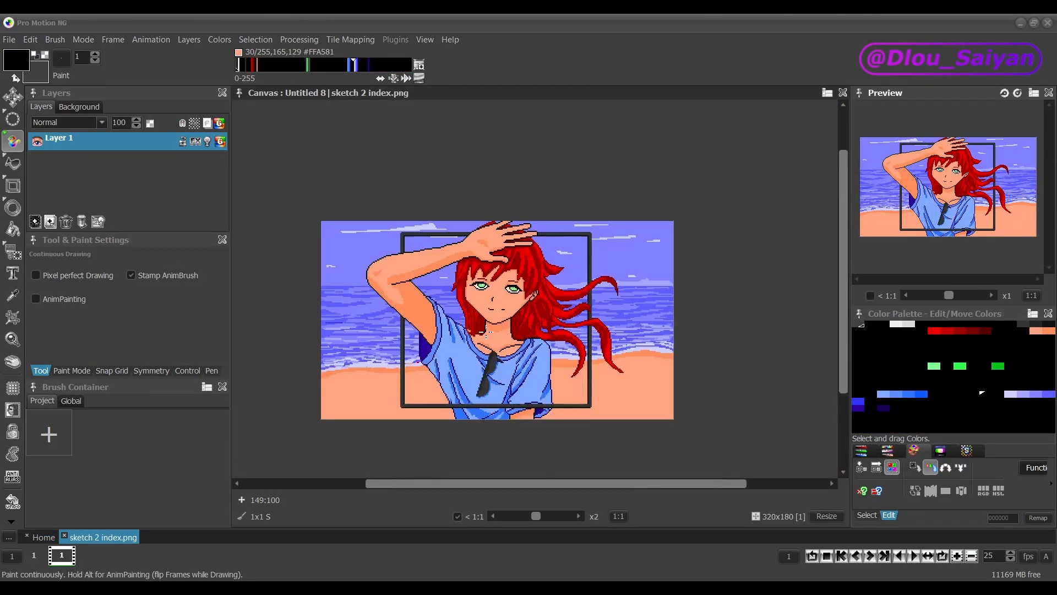
pyautogui.scroll(1, 486, 330)
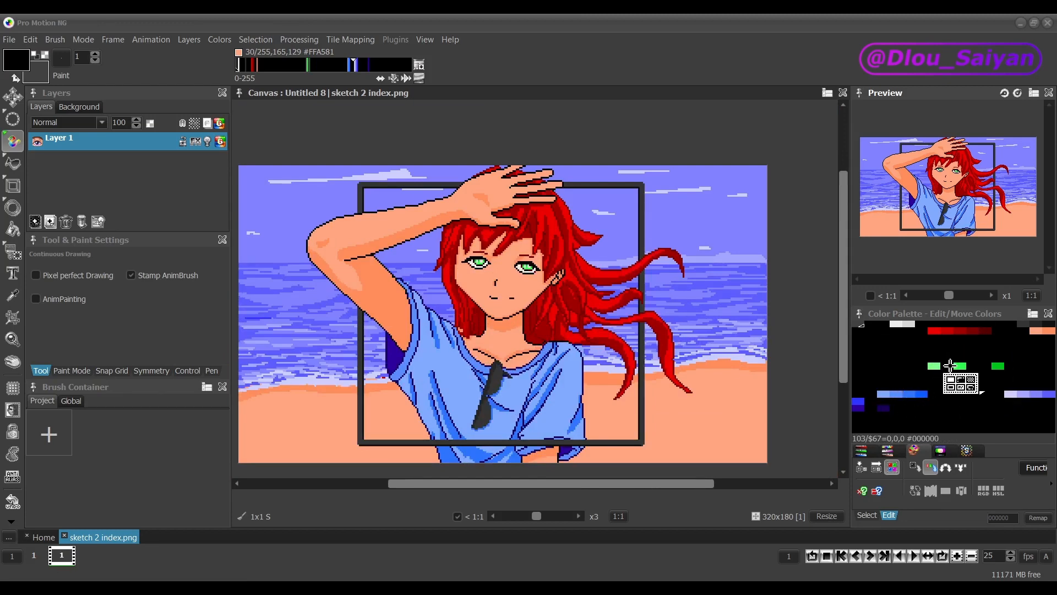
# Load sketch.png from the promotion street folder, quantizing with Nearest Color, 256 colors, Optimized Palette and Import Alpha.
pyautogui.hotkey('alt', 'Tab')
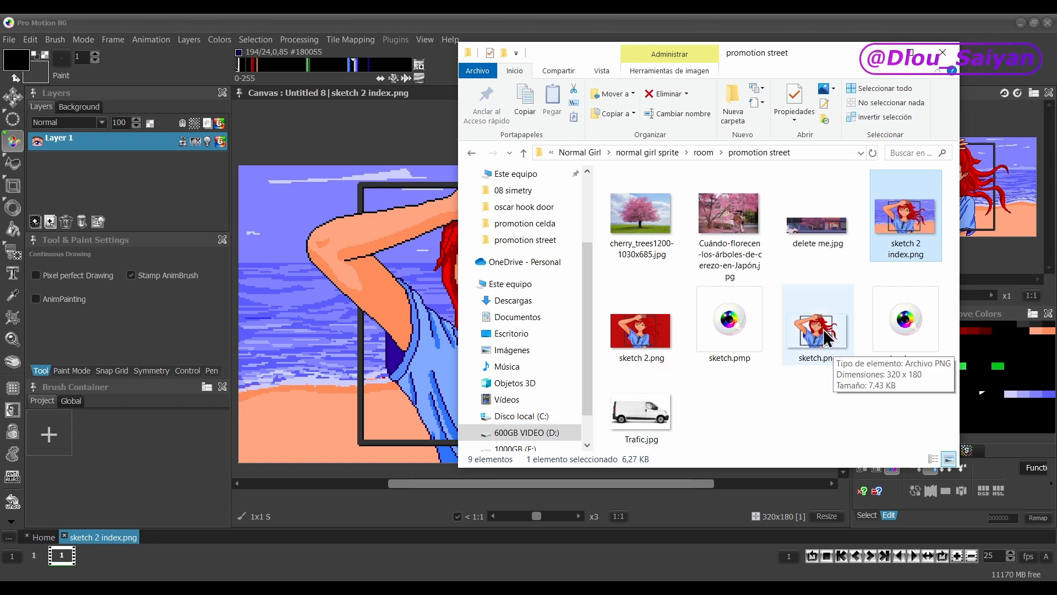
pyautogui.moveTo(824, 329); pyautogui.dragTo(401, 375)
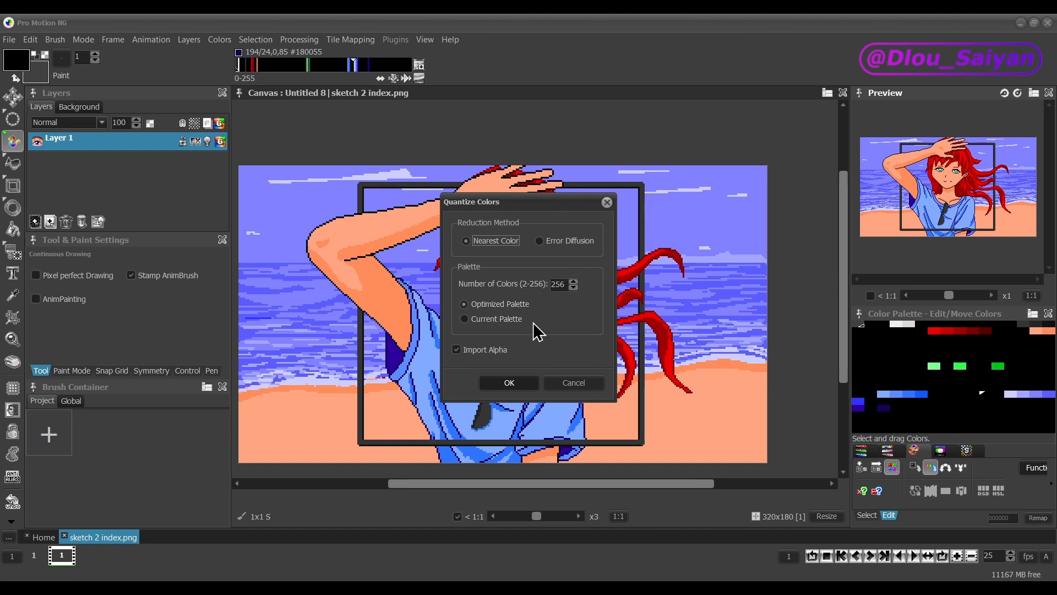
pyautogui.click(510, 382)
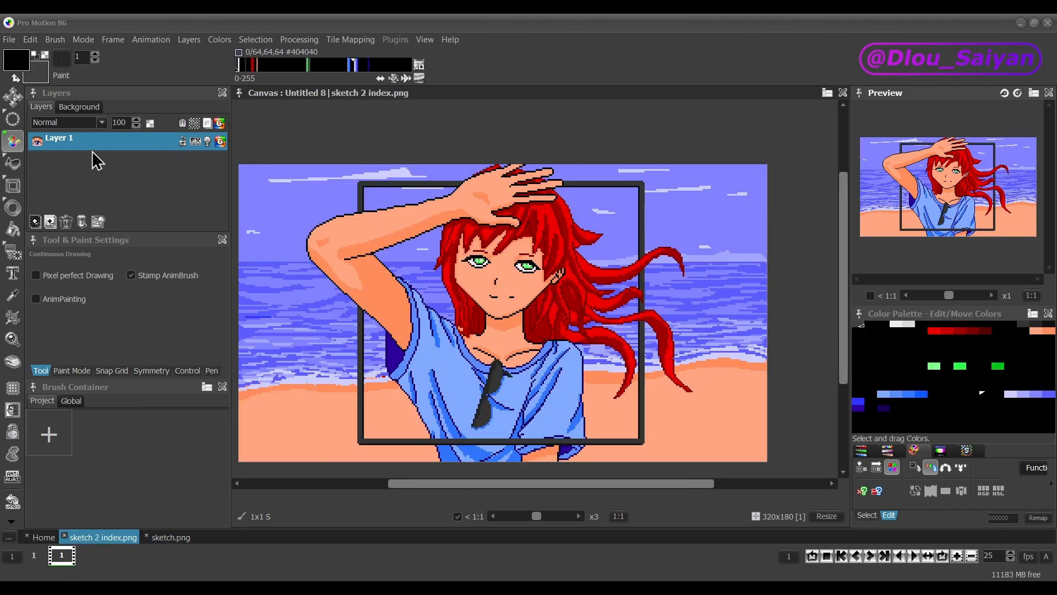
# Duplicate Layer 1 in the "sketch 2 index.png" project.
pyautogui.moveTo(91, 146); pyautogui.dragTo(93, 135)
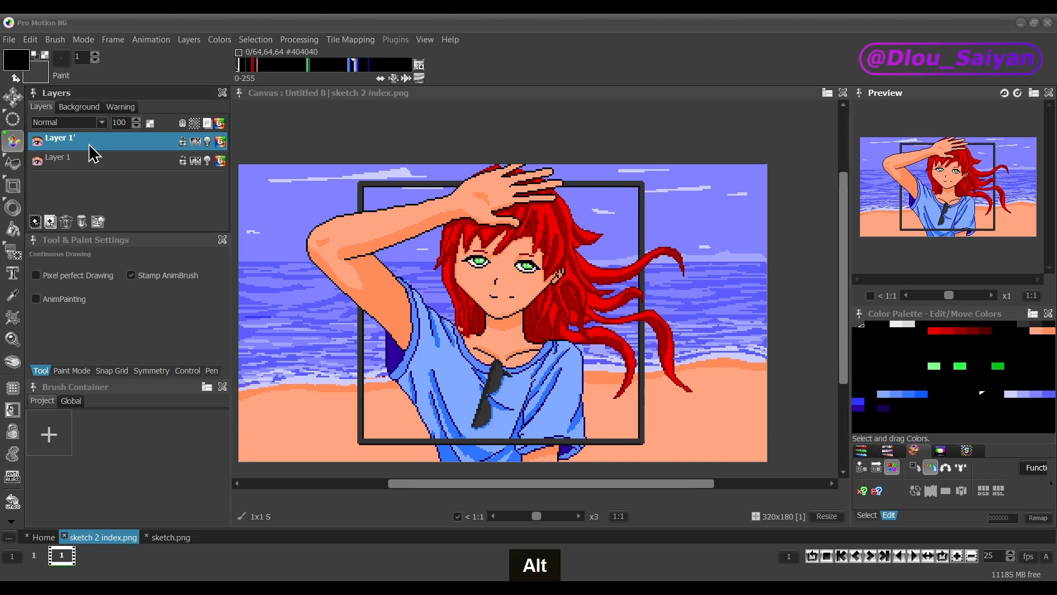
# Set the duplicated layer's opacity to 27%, shift its image to the right over Layer 1, and check the blend by toggling its visibility.
pyautogui.click(119, 121)
pyautogui.moveTo(212, 142); pyautogui.dragTo(146, 155)
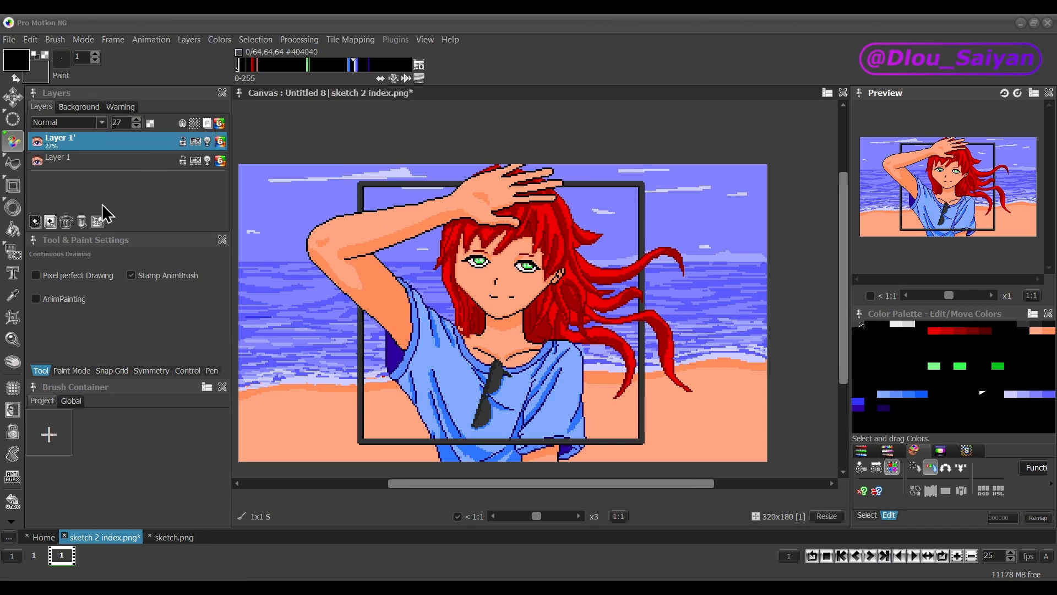
pyautogui.moveTo(416, 355); pyautogui.dragTo(489, 356)
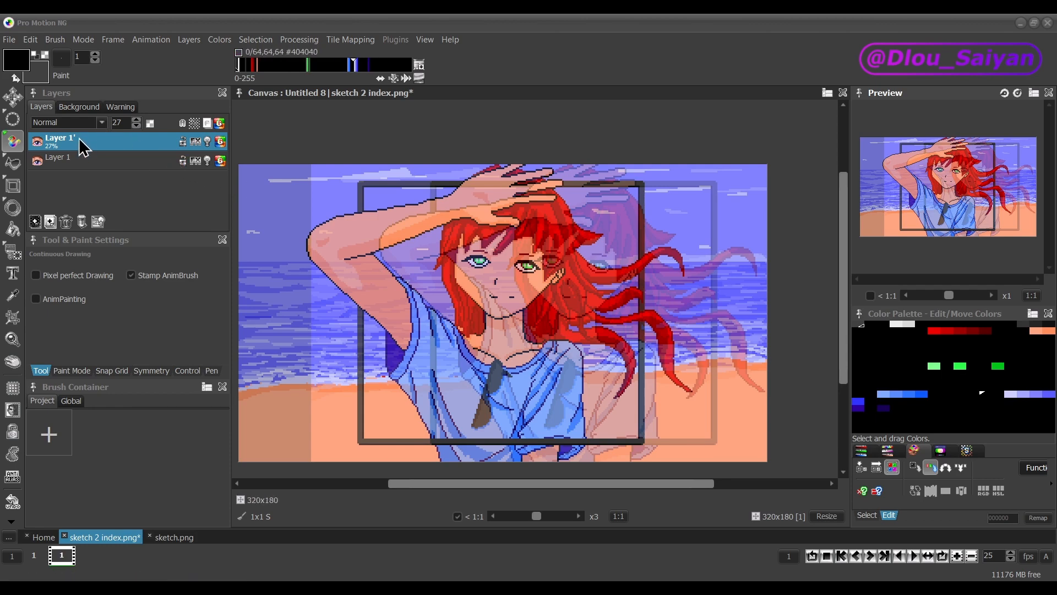
pyautogui.click(37, 142)
pyautogui.click(37, 141)
# Save the blended image as "sketch 2 index opacity.png" and load that PNG as a new project to compare with the layered original.
pyautogui.click(9, 40)
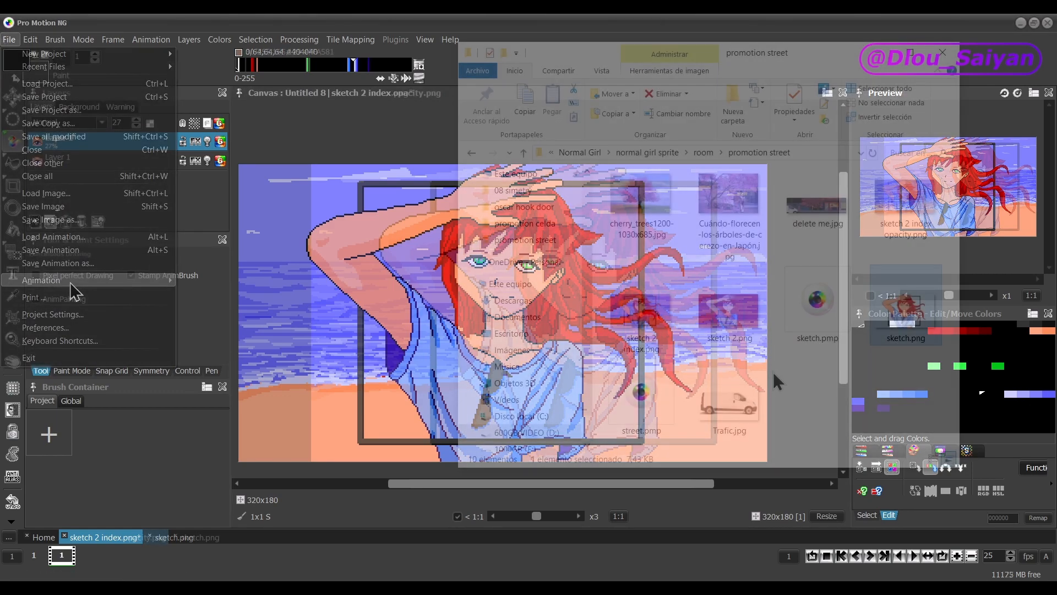
pyautogui.click(934, 203)
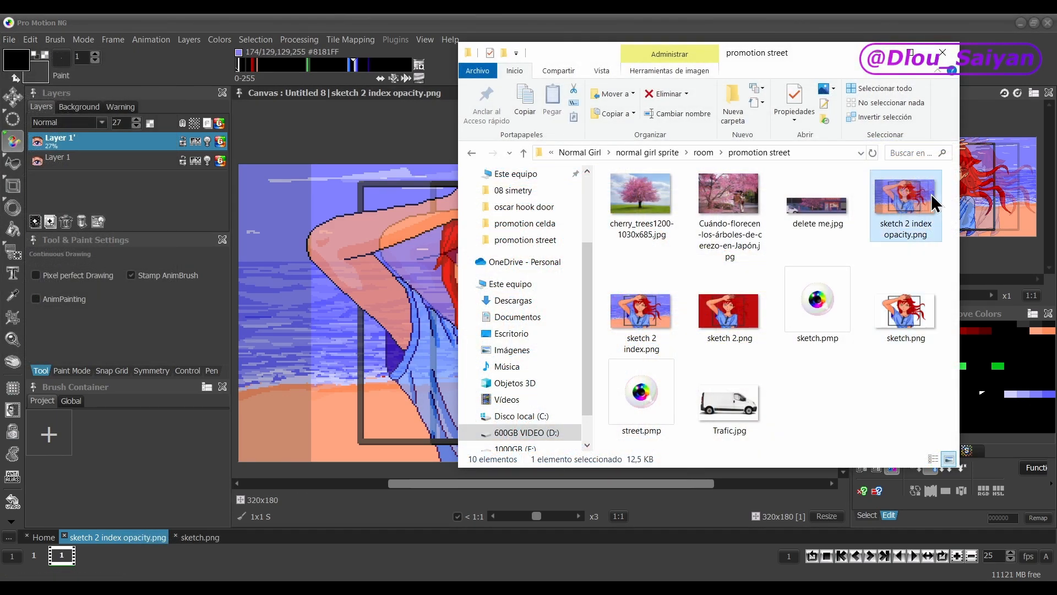
pyautogui.moveTo(934, 203)
pyautogui.mouseDown()
pyautogui.moveTo(842, 192)
pyautogui.moveTo(411, 375)
pyautogui.moveTo(391, 372)
pyautogui.mouseUp()
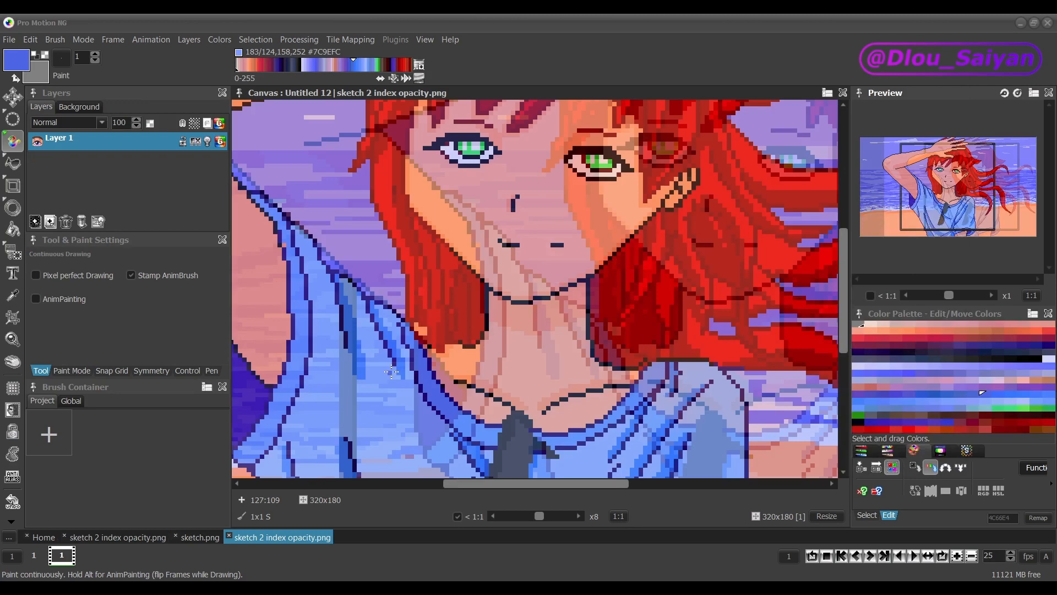
pyautogui.scroll(-3, 392, 372)
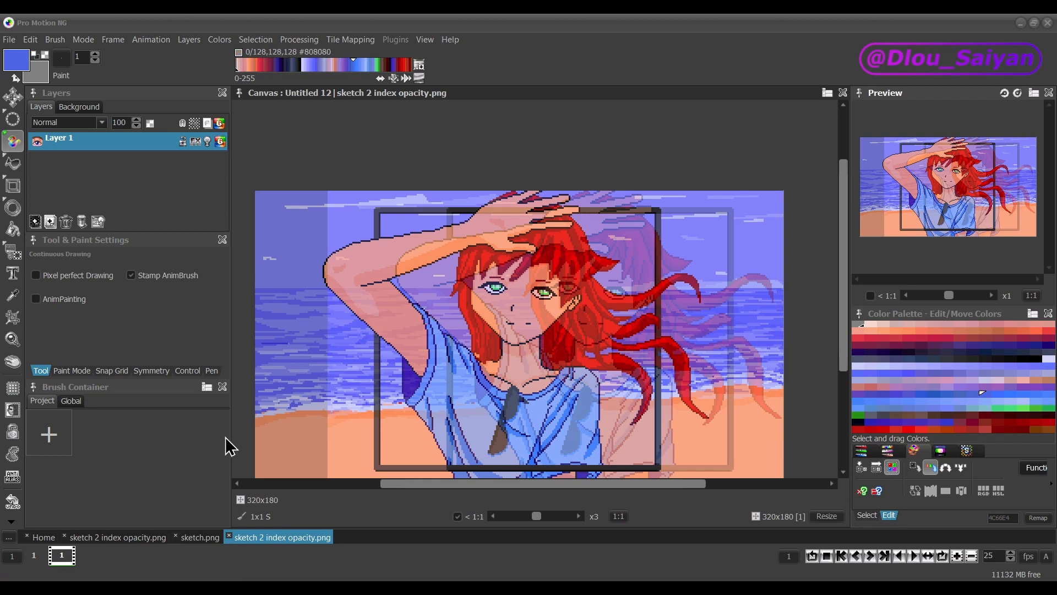
pyautogui.click(114, 538)
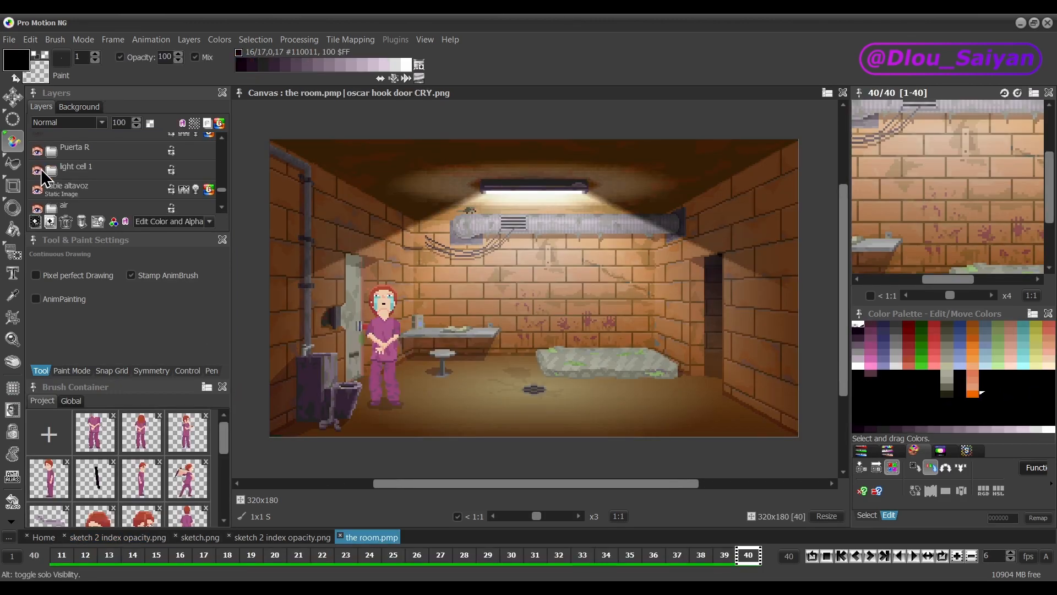
# Compare the room.pmp cell scene with the "light cell 1" layer group hidden and shown.
pyautogui.click(41, 169)
pyautogui.click(40, 169)
pyautogui.click(40, 170)
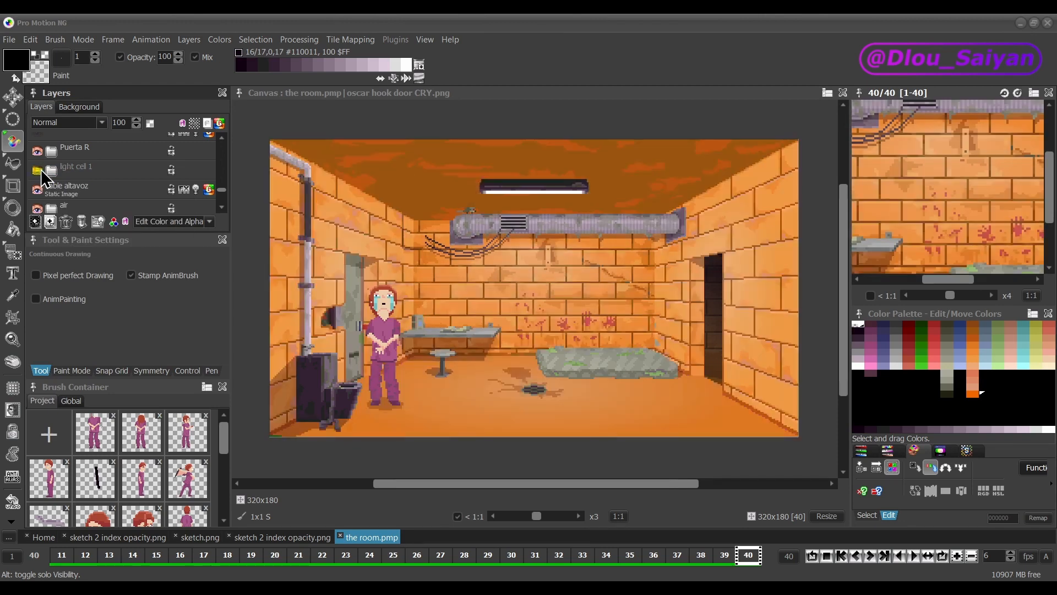
pyautogui.click(40, 169)
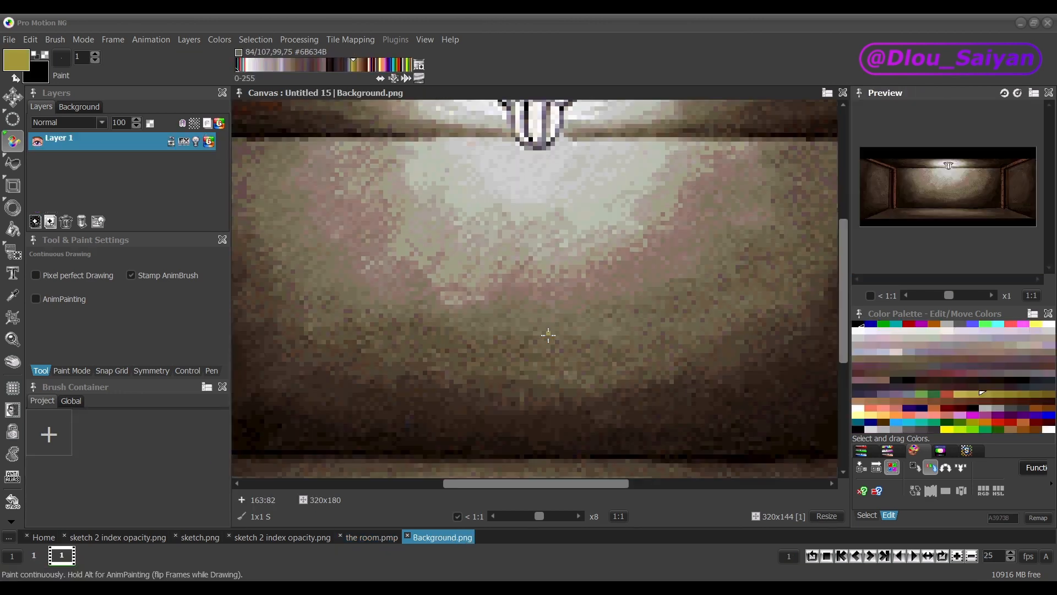
# Switch the color palette to Select mode for the Background.png room image.
pyautogui.scroll(-1, 548, 334)
pyautogui.scroll(-1, 548, 335)
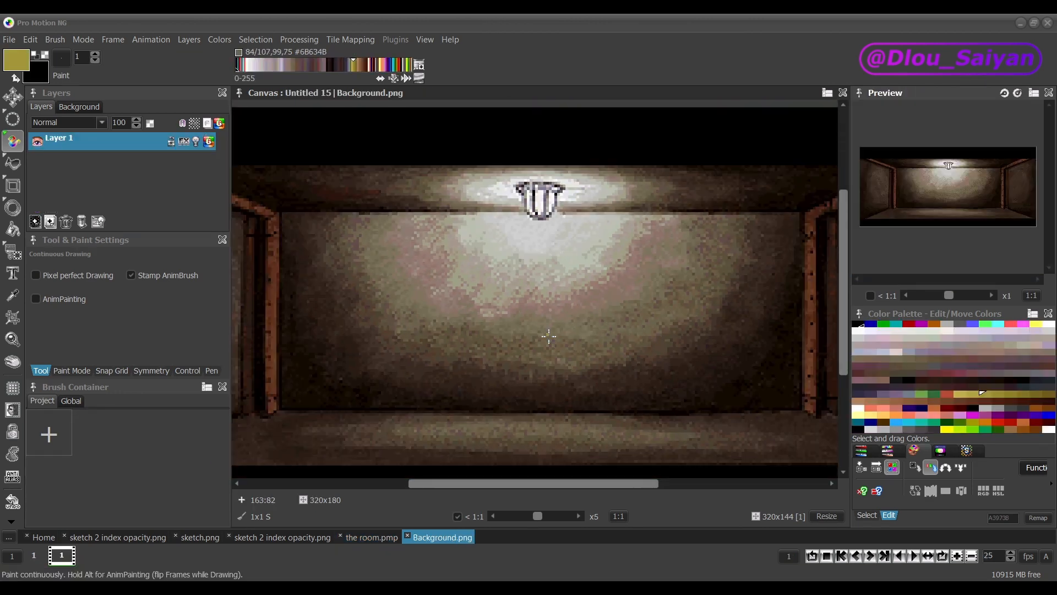
pyautogui.click(866, 514)
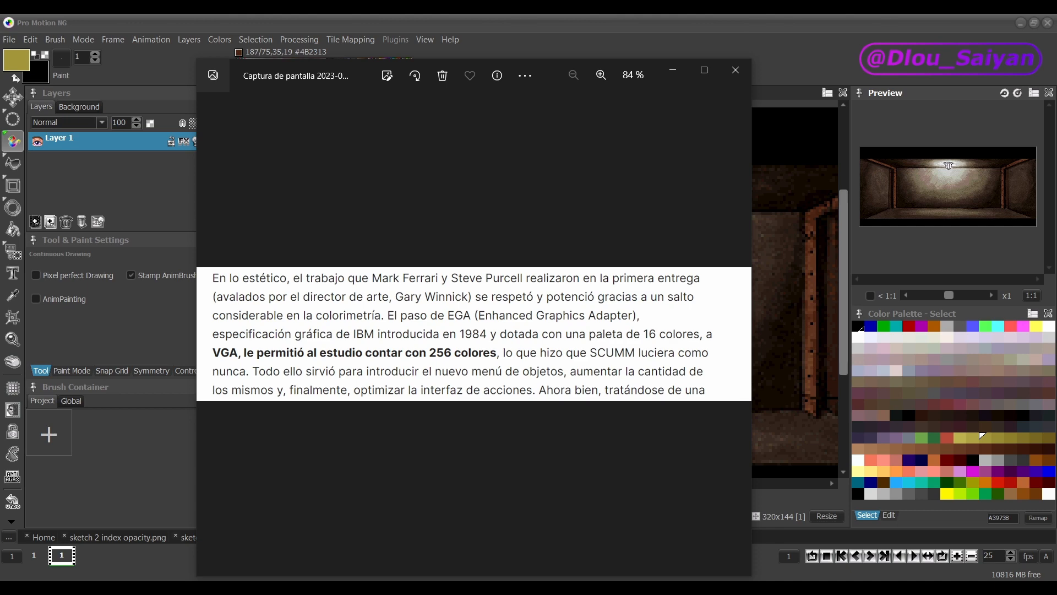
# View the VGA palette reference image alongside the text screenshot, and close both image viewer windows.
pyautogui.press('Right')
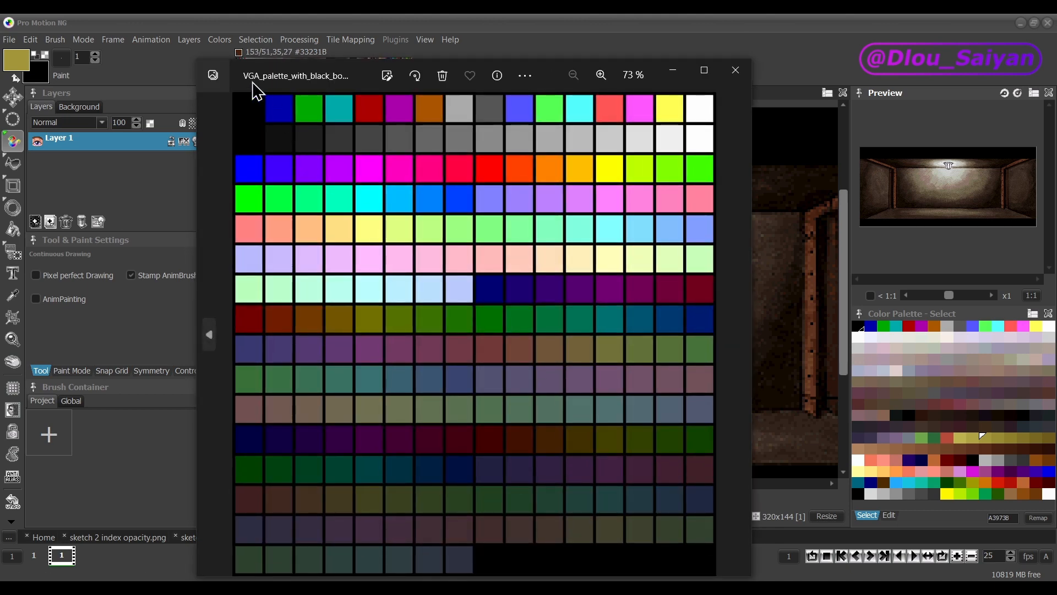
pyautogui.moveTo(351, 83); pyautogui.dragTo(411, 219)
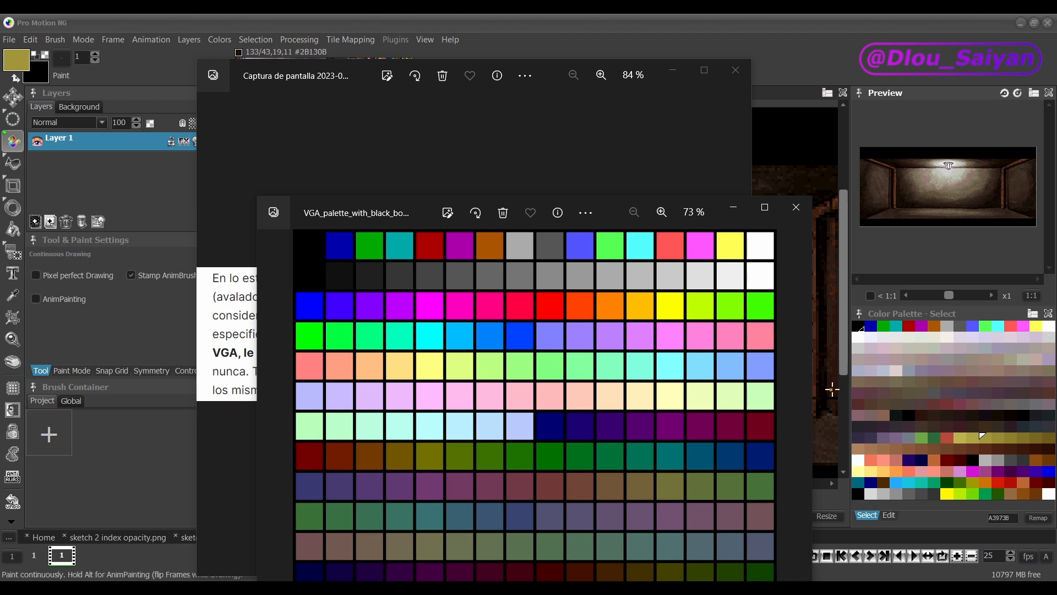
pyautogui.click(793, 216)
pyautogui.hotkey('alt', 'F4')
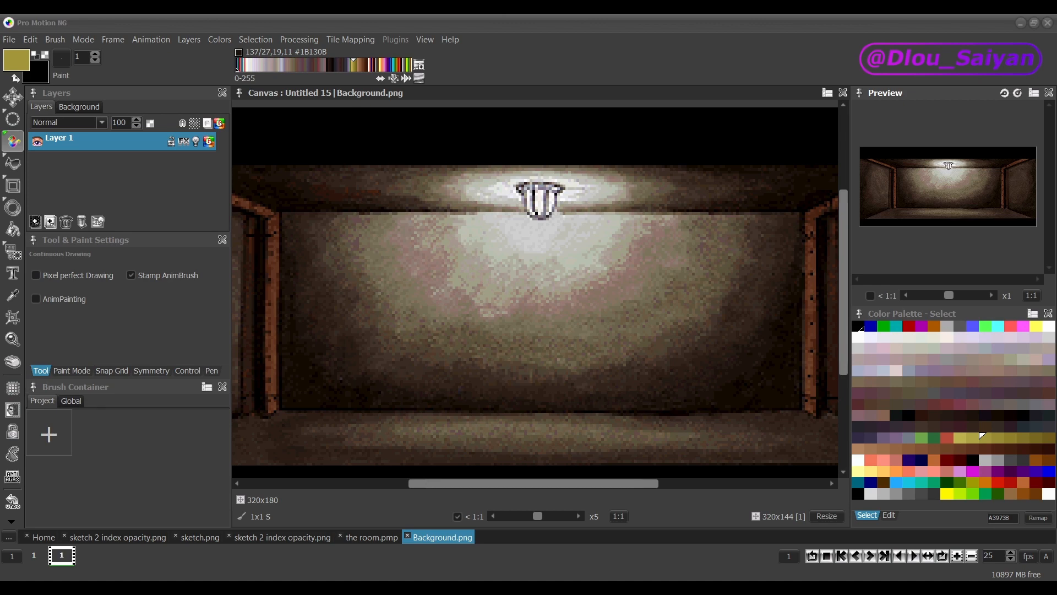
# Load door-side3.png, door-side-left2.png and door-up.png as new projects, and compare the door palettes with that of Background.png.
pyautogui.moveTo(406, 384); pyautogui.dragTo(521, 332)
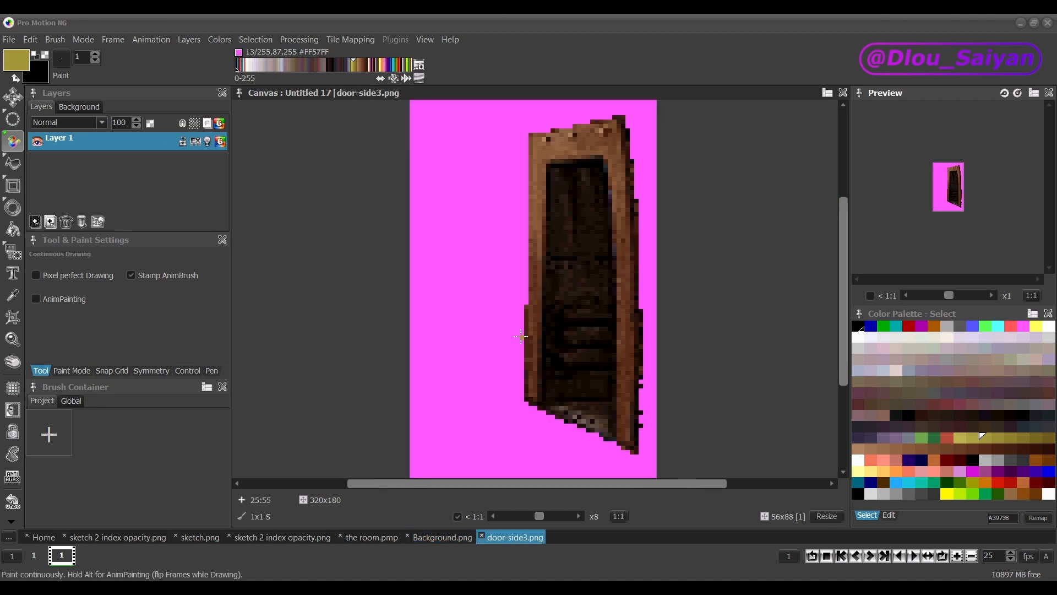
pyautogui.click(414, 537)
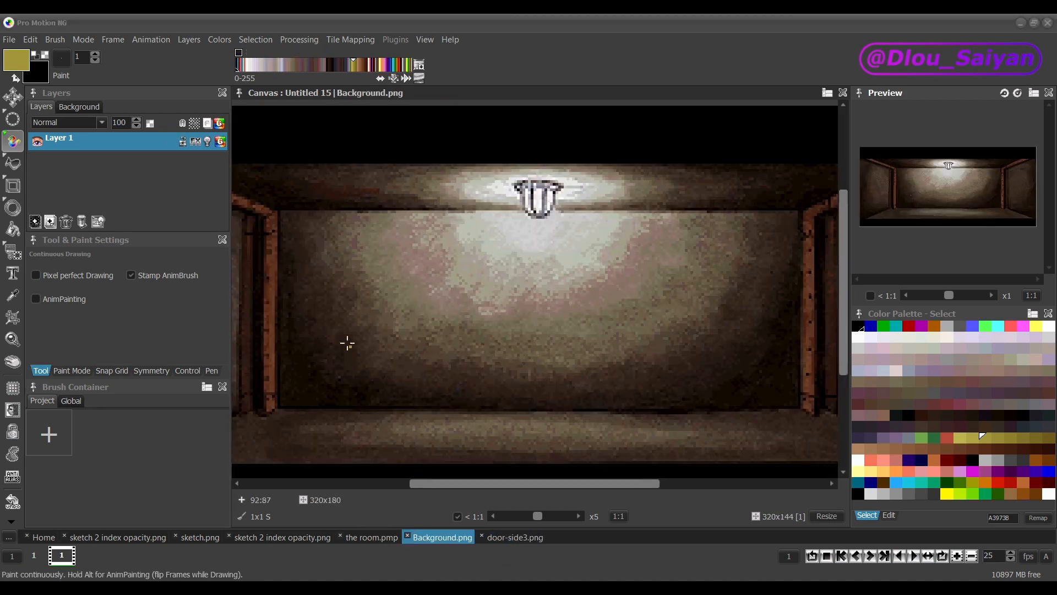
pyautogui.click(502, 538)
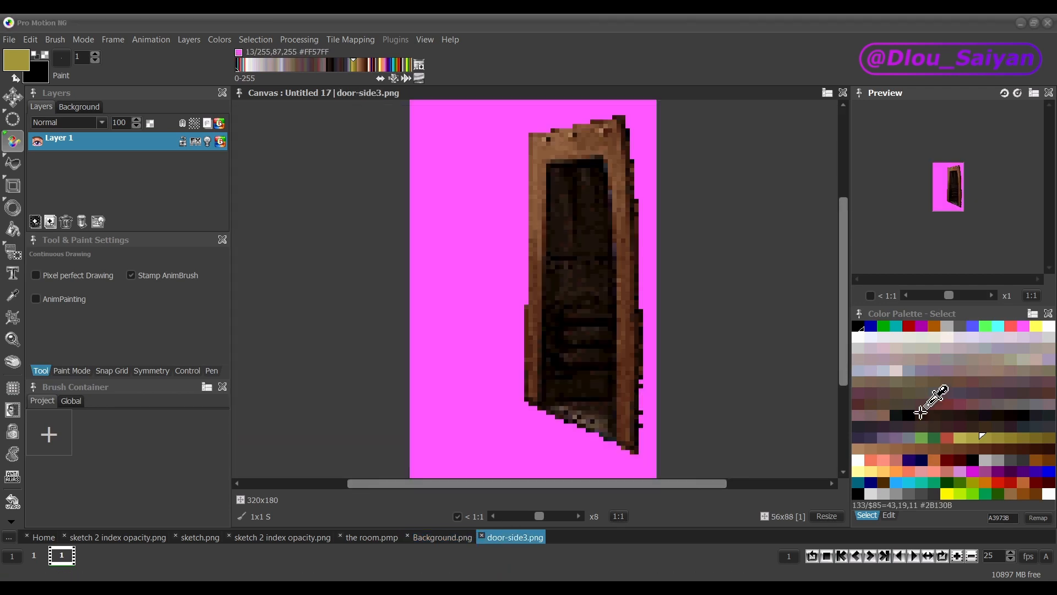
pyautogui.moveTo(778, 293); pyautogui.dragTo(665, 297)
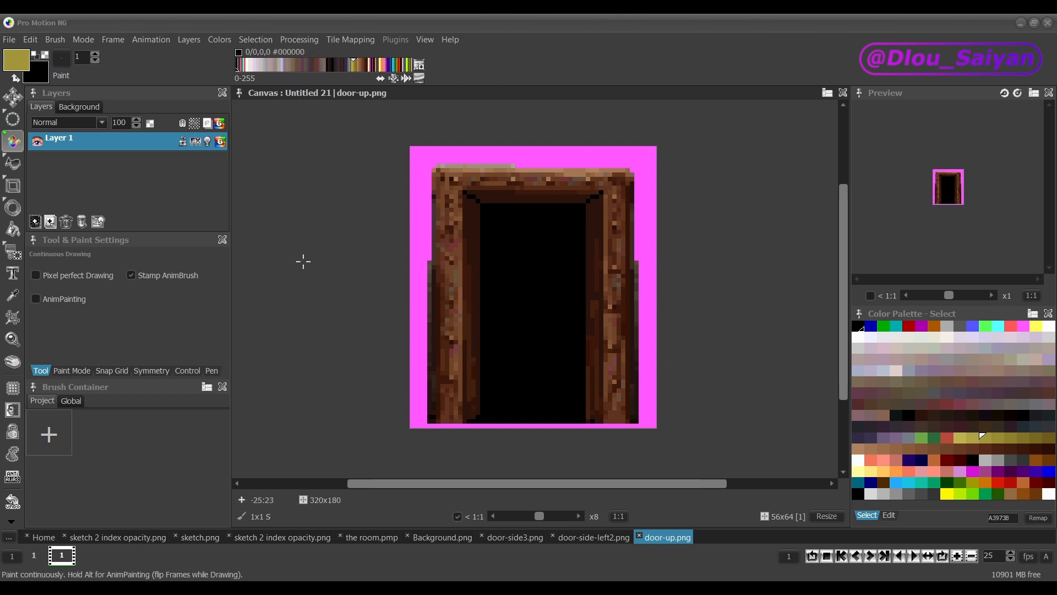
pyautogui.click(452, 417)
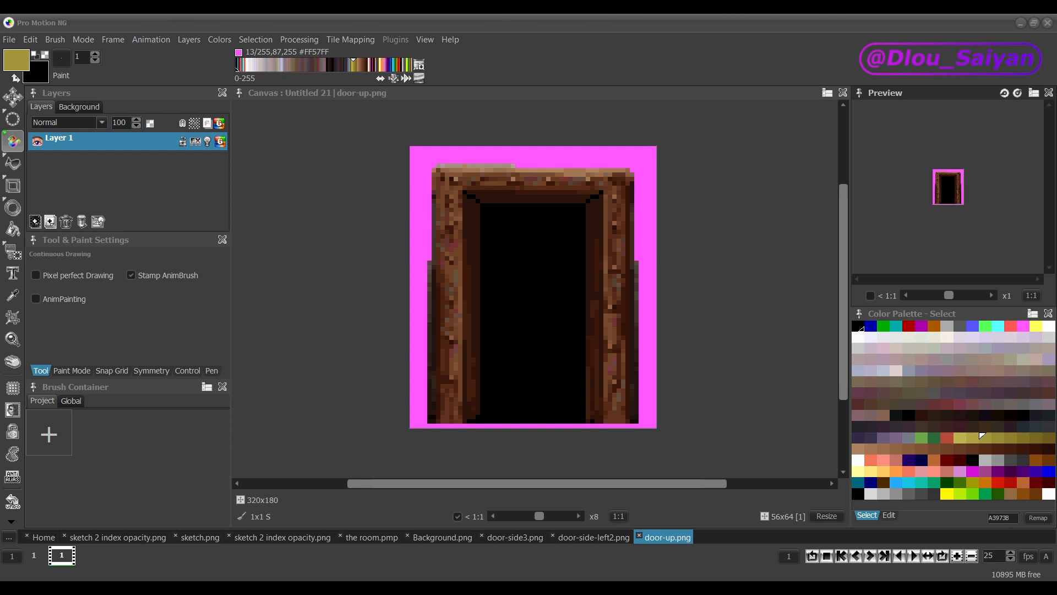
# Load the circus-tent forest JPG, quantizing with Nearest Color, 256 colors, Optimized Palette and Import Alpha.
pyautogui.moveTo(1056, 286); pyautogui.dragTo(530, 285)
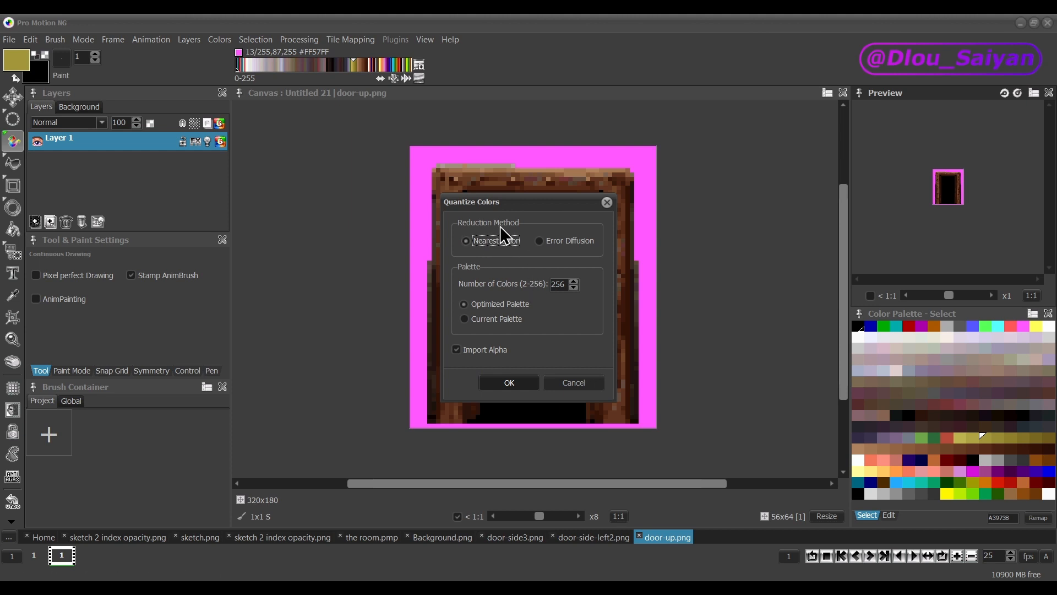
pyautogui.moveTo(518, 205); pyautogui.dragTo(421, 229)
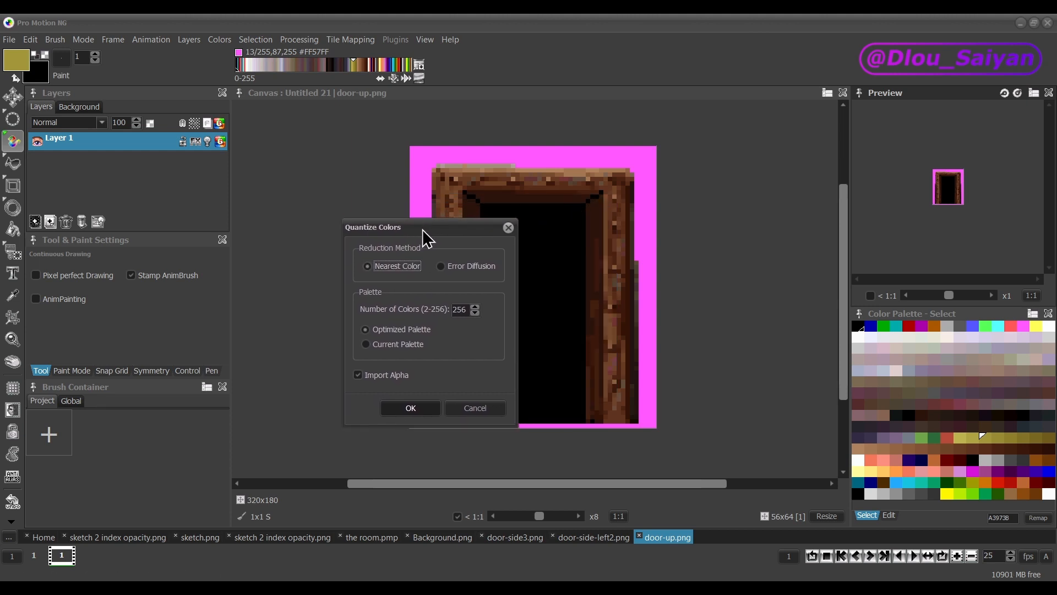
pyautogui.click(418, 408)
pyautogui.scroll(-5, 441, 368)
pyautogui.press('p')
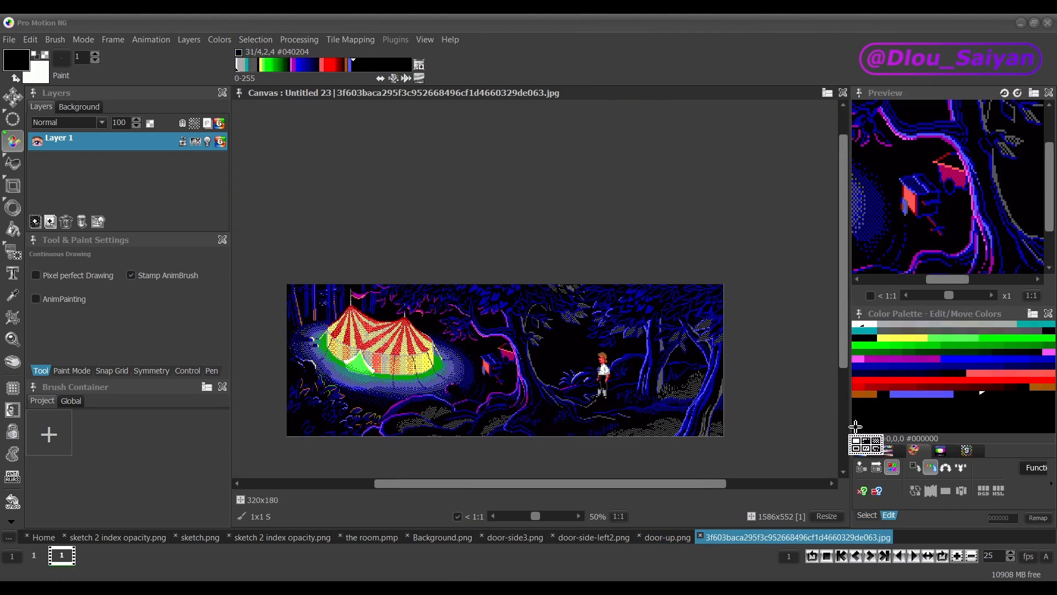
# Select the entire palette of the circus-tent image and remove its duplicate colors using Blacken.
pyautogui.moveTo(854, 429); pyautogui.dragTo(1048, 372)
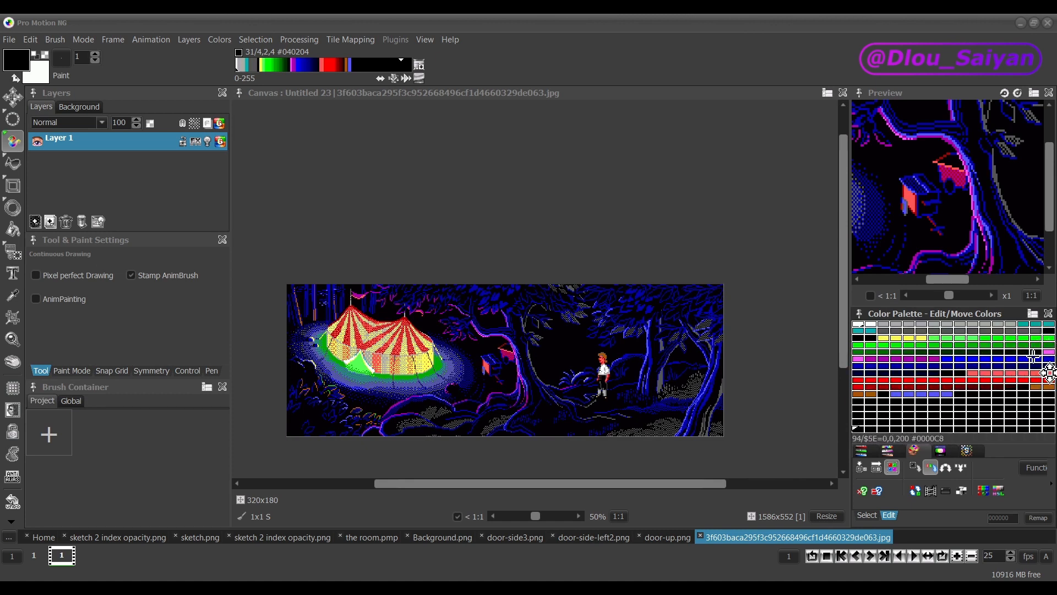
pyautogui.click(1033, 472)
pyautogui.moveTo(911, 402)
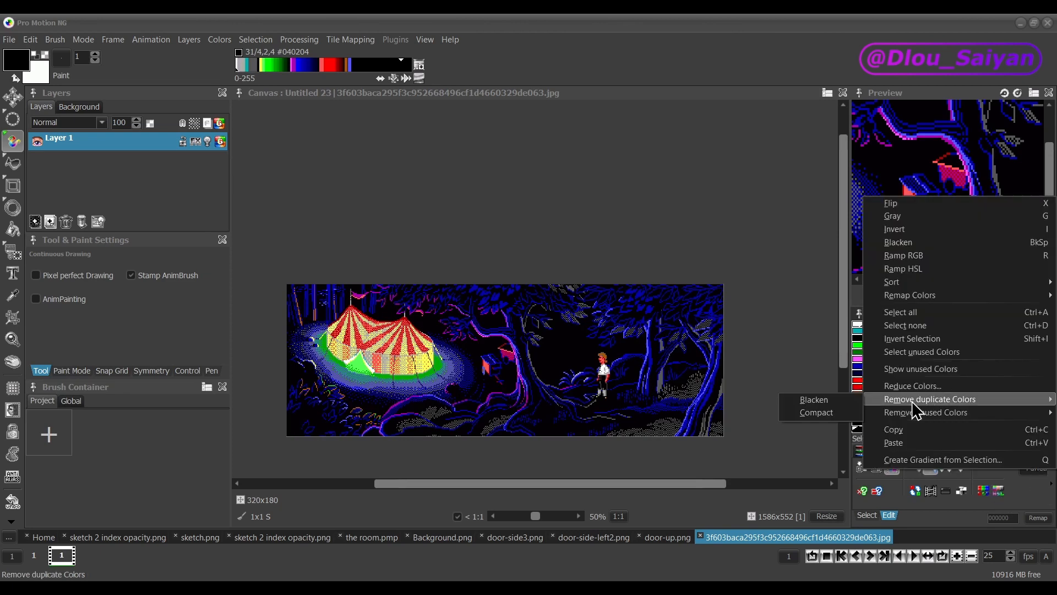
pyautogui.click(813, 400)
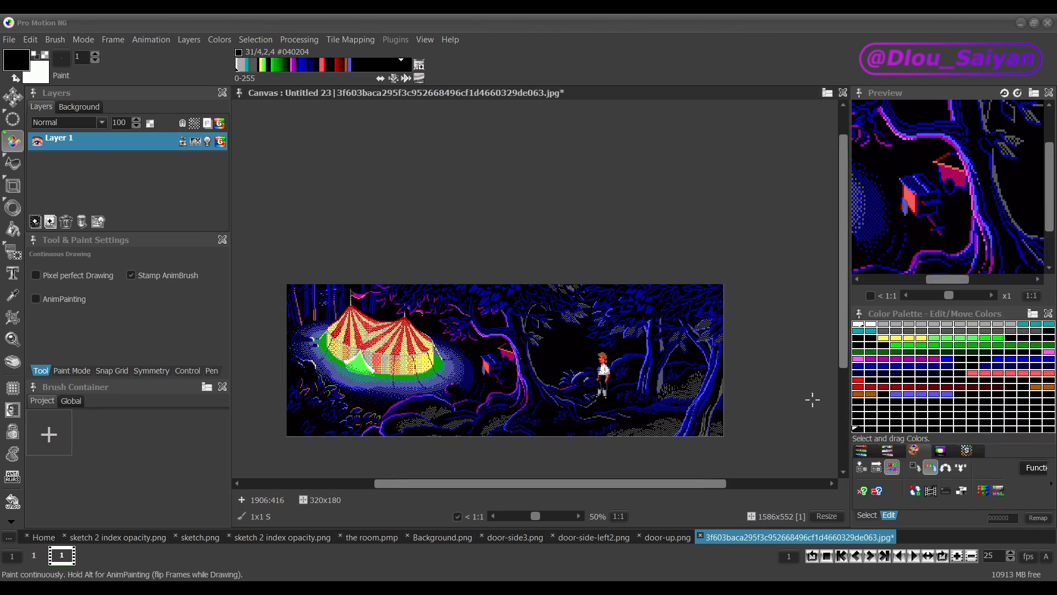
# Reduce the circus-tent image to 16 colors on All Layers, using Optimized individual Palettes without Dither.
pyautogui.click(1029, 471)
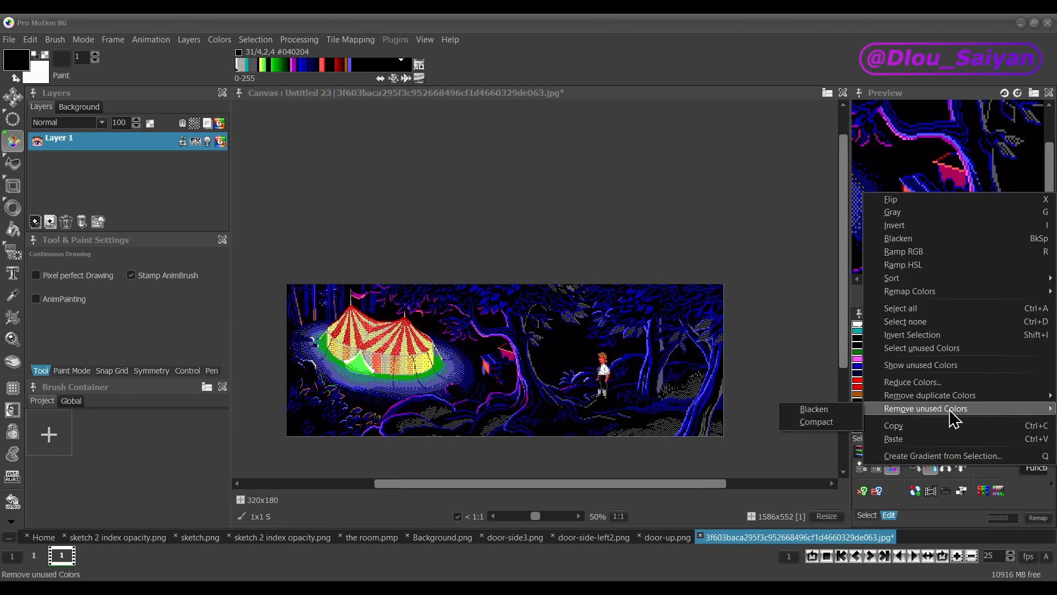
pyautogui.click(909, 385)
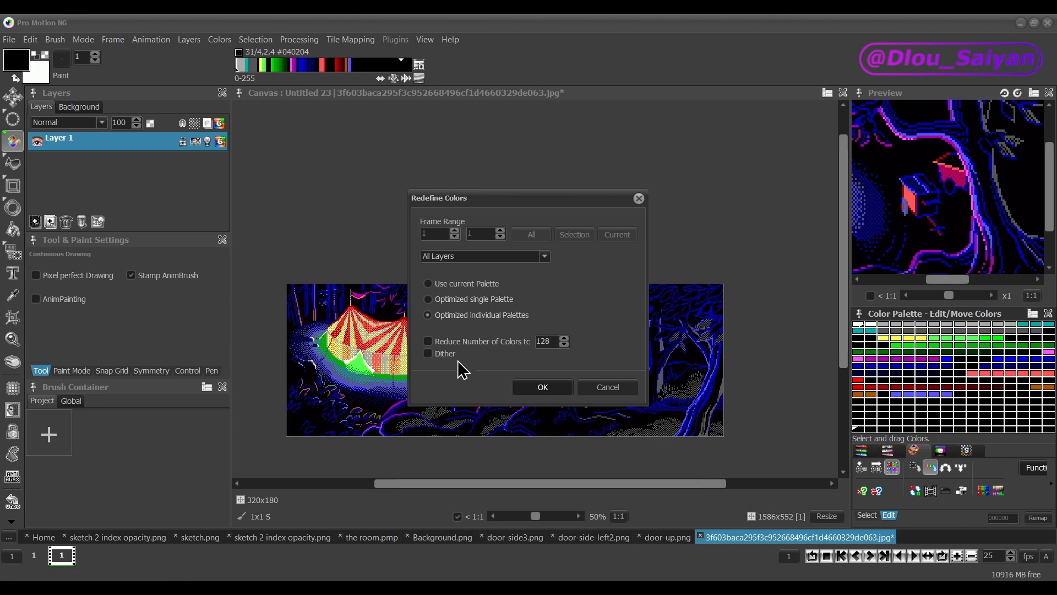
pyautogui.click(428, 341)
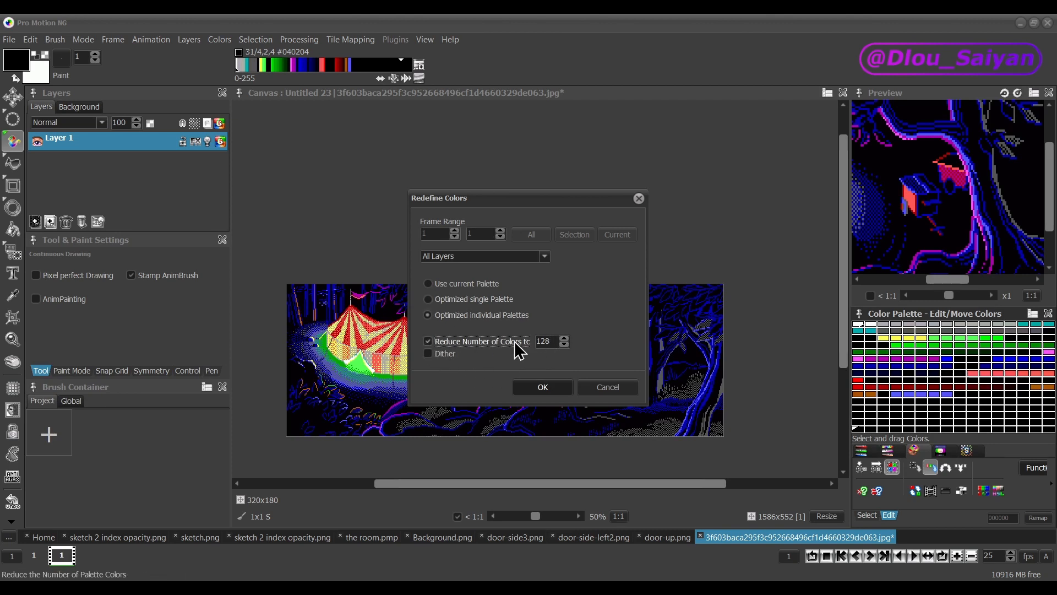
pyautogui.doubleClick(555, 340)
pyautogui.write('16')
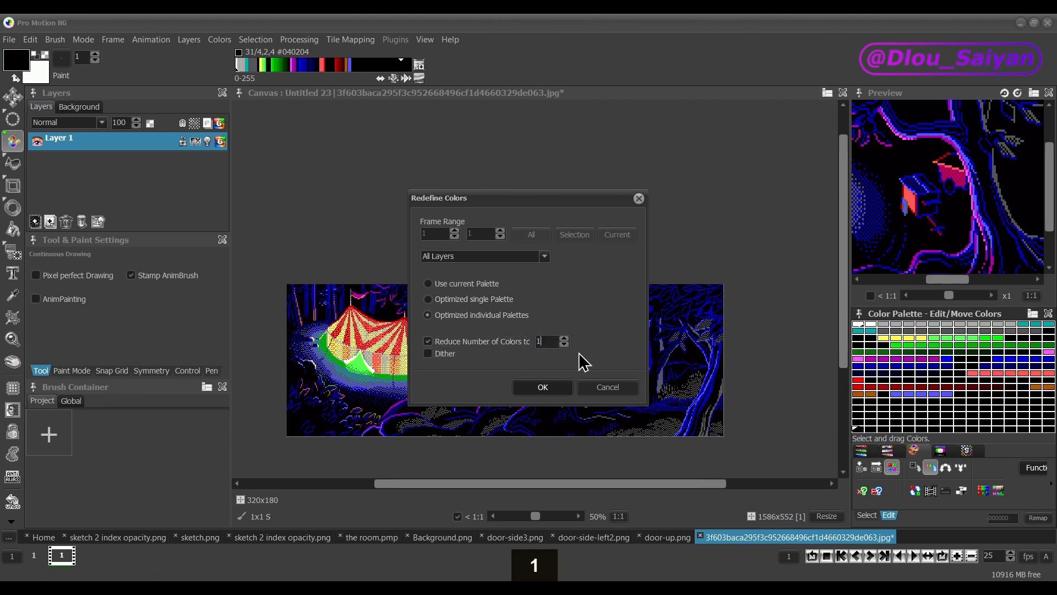
pyautogui.click(544, 389)
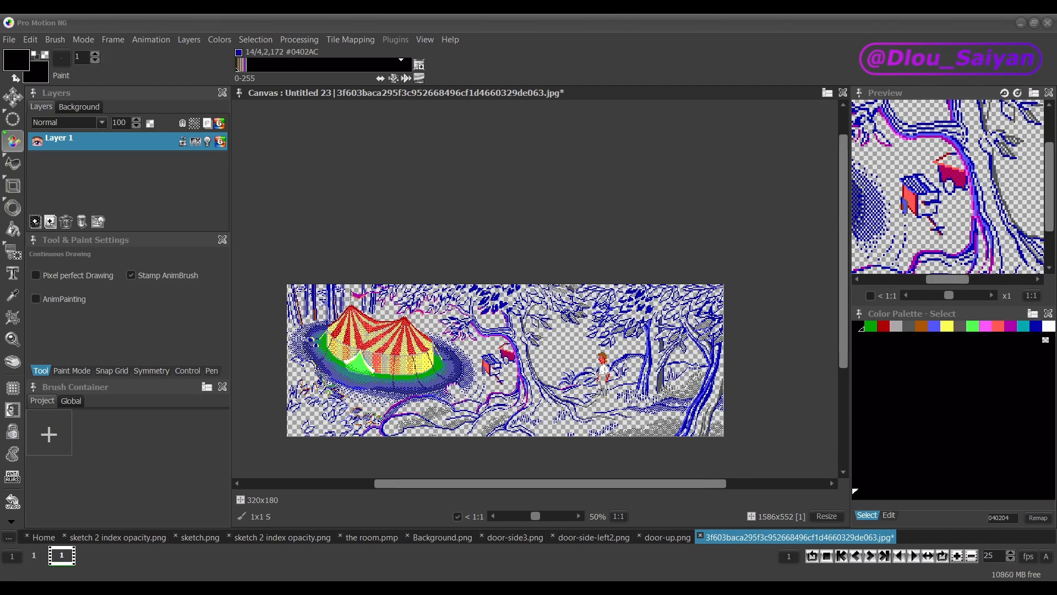
# Load "PC Computer - Leisure Suit Larry 2 - Backgrounds & Events.png", quantizing with Nearest Color, 256 colors, Optimized Palette and Import Alpha, and inspect its scenes.
pyautogui.moveTo(516, 252); pyautogui.dragTo(375, 244)
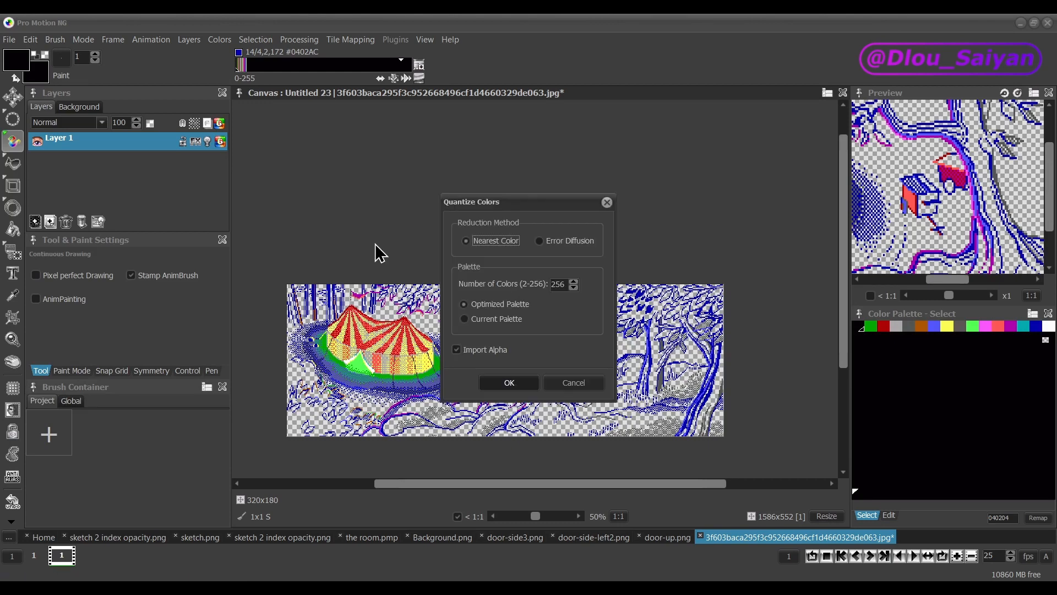
pyautogui.click(510, 383)
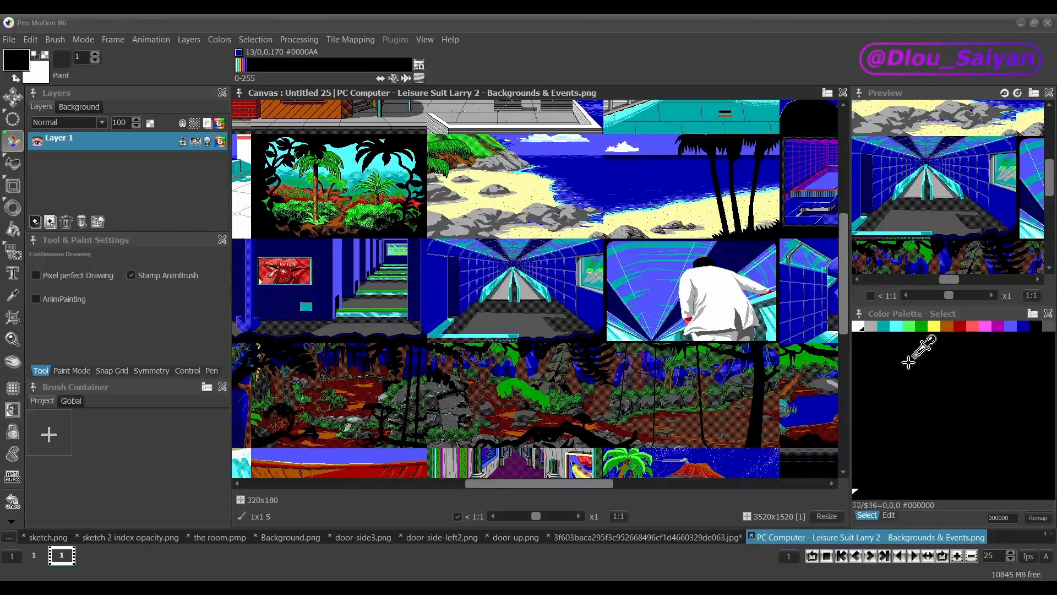
pyautogui.scroll(-3, 559, 366)
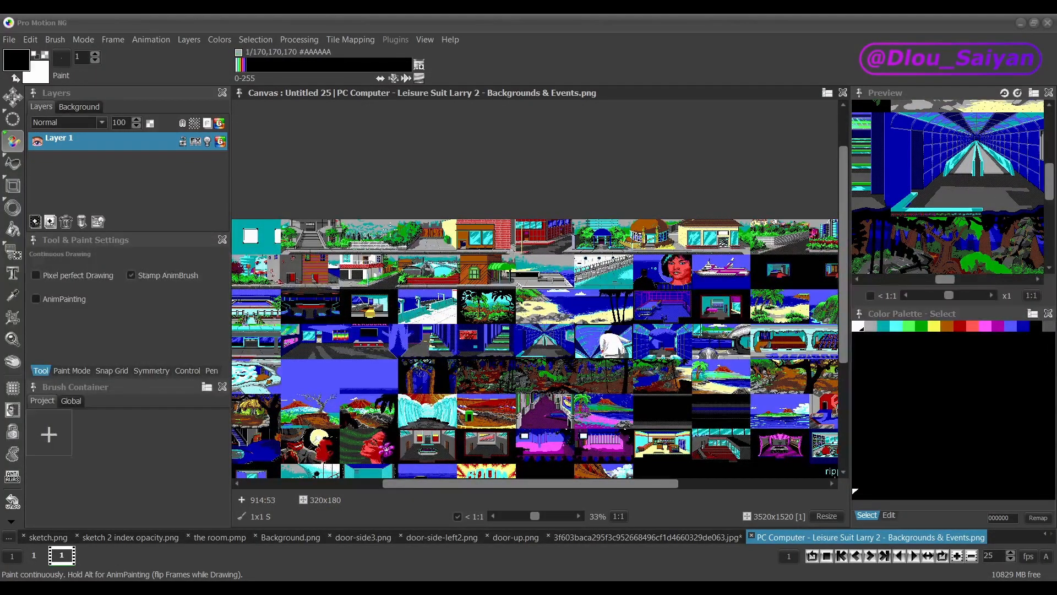
pyautogui.scroll(2, 241, 228)
pyautogui.scroll(3, 237, 222)
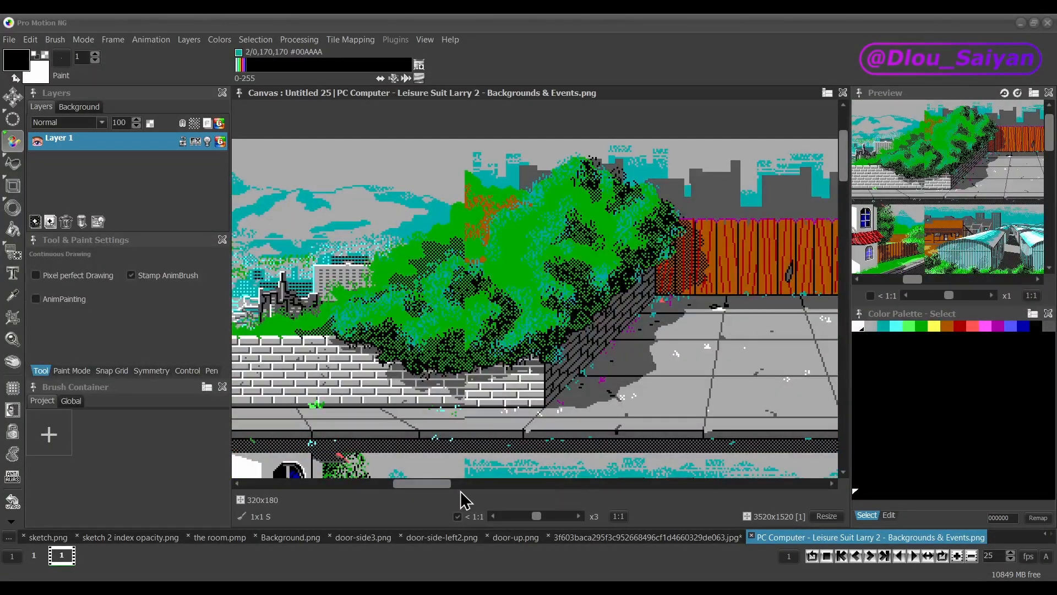
pyautogui.moveTo(442, 487); pyautogui.dragTo(370, 484)
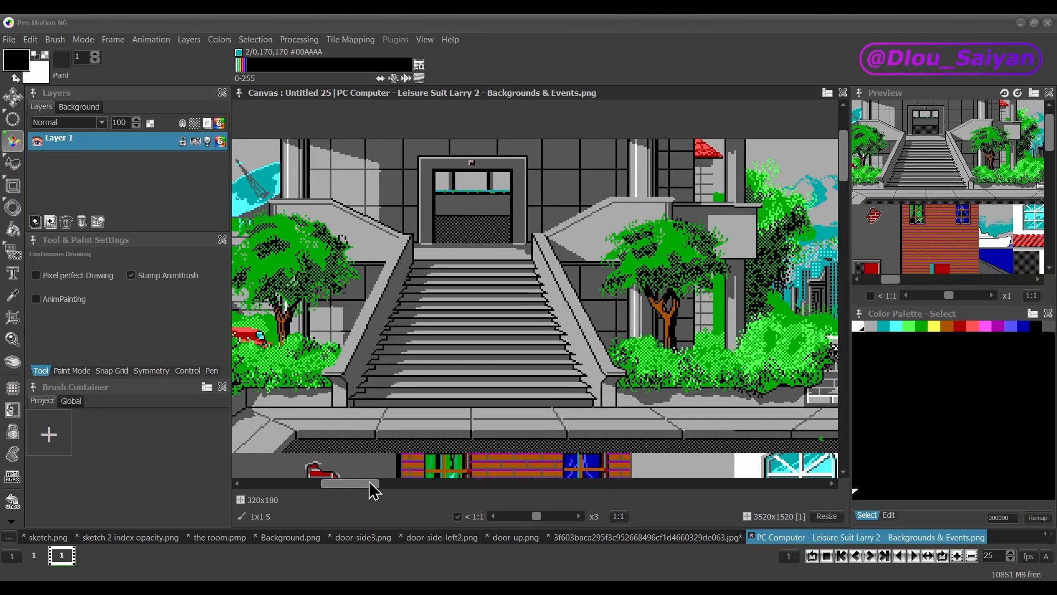
pyautogui.moveTo(374, 489); pyautogui.dragTo(524, 479)
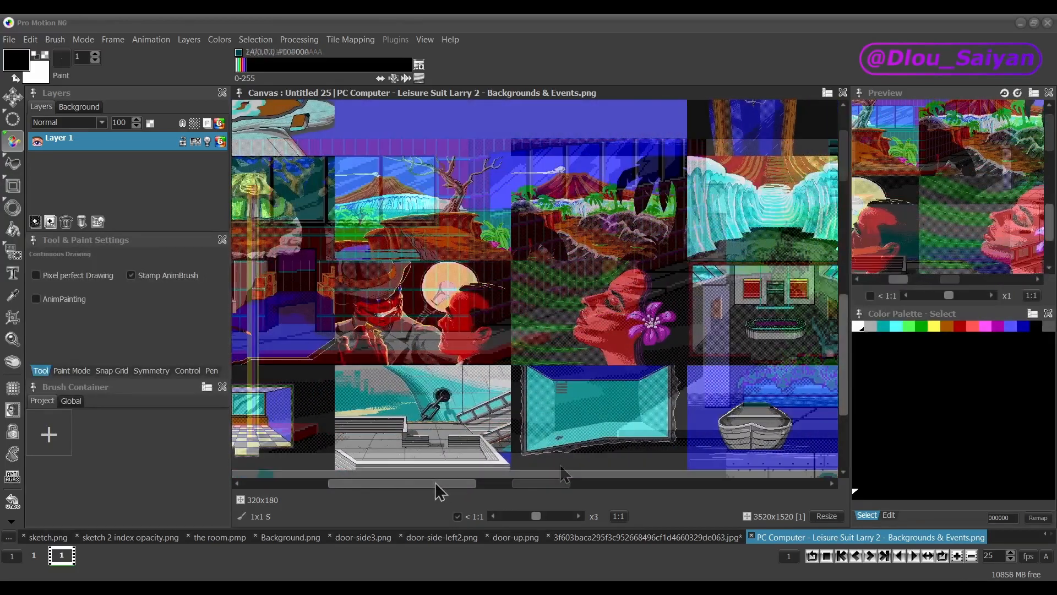
pyautogui.moveTo(435, 482); pyautogui.dragTo(413, 482)
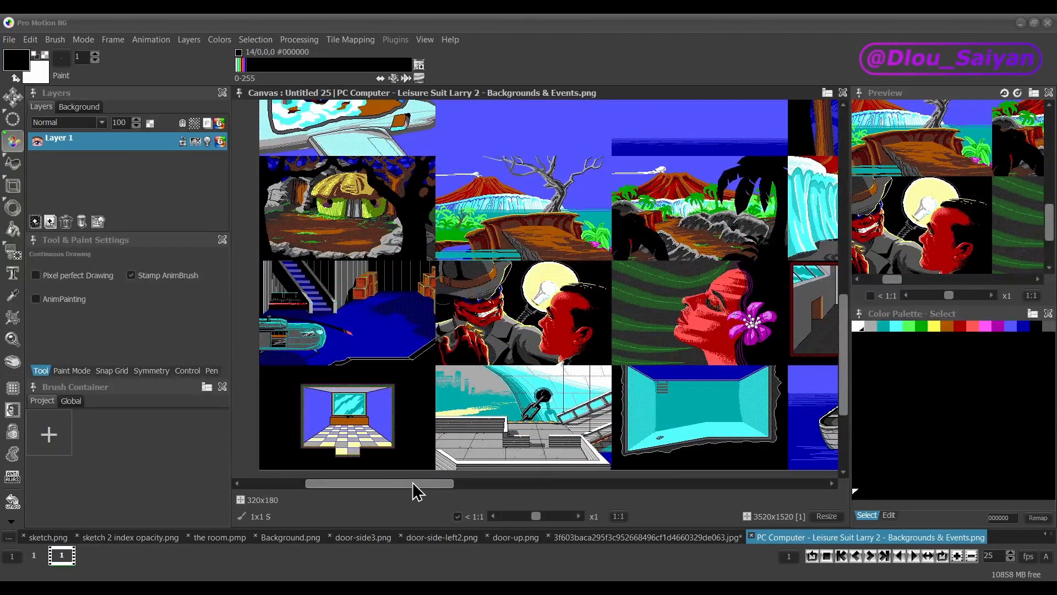